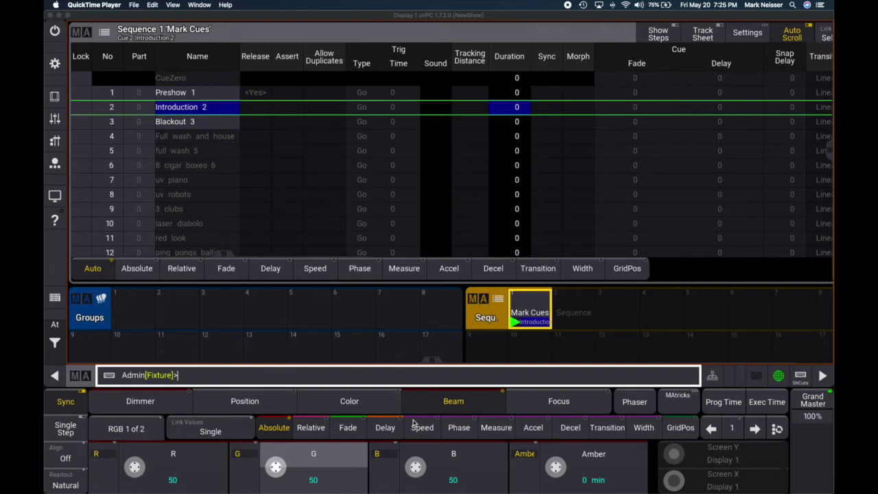
- Switch to QLab and move the Main Cue List window further up the screen
mouse_move(473, 491)
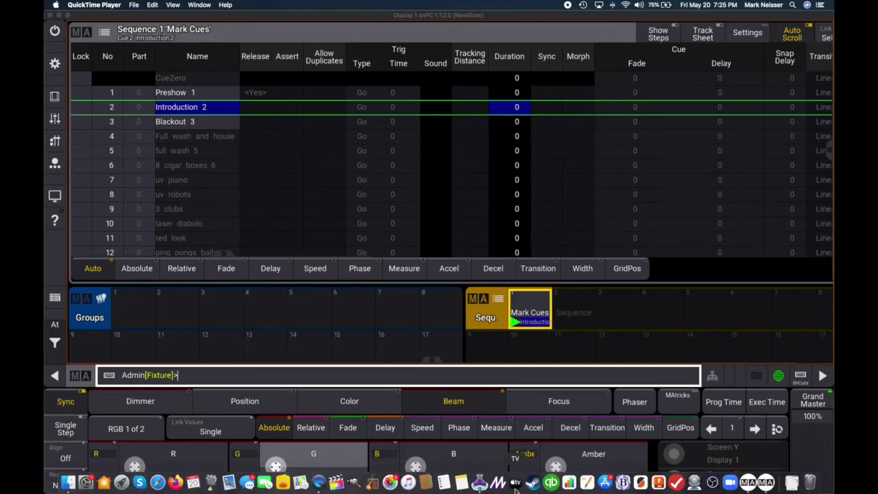
left_click(479, 483)
left_click_drag(374, 330, 435, 112)
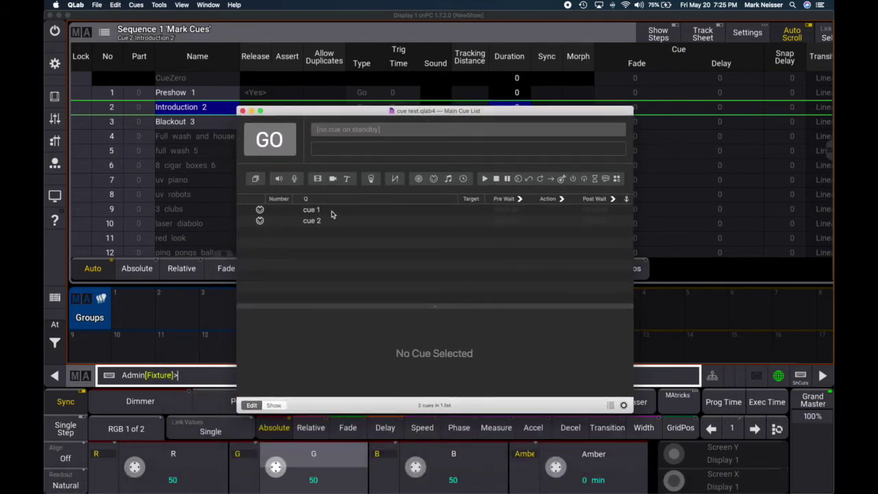
left_click_drag(332, 110, 333, 63)
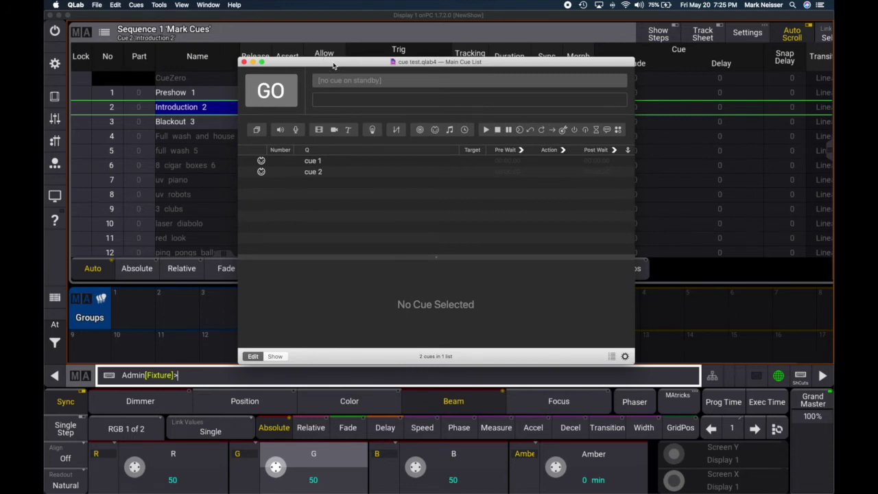
- Review the workspace's MIDI output patch assignments and the devices available for MIDI Patch 1
left_click(625, 358)
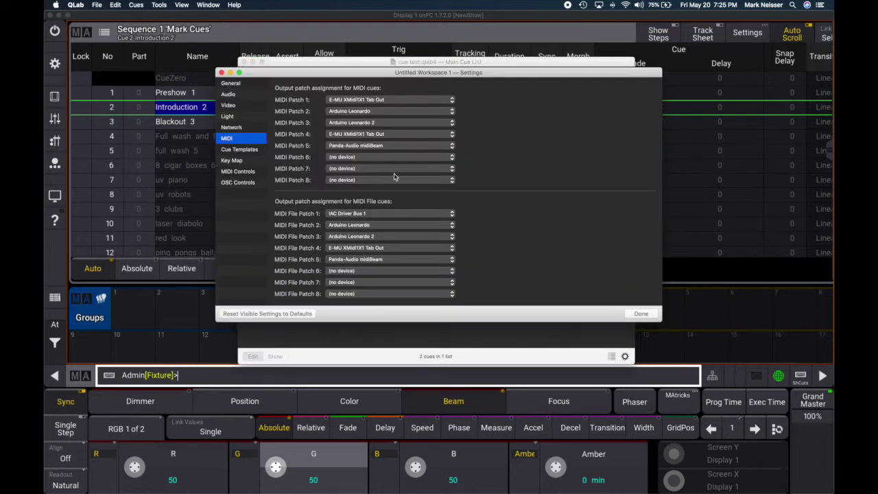
left_click(372, 100)
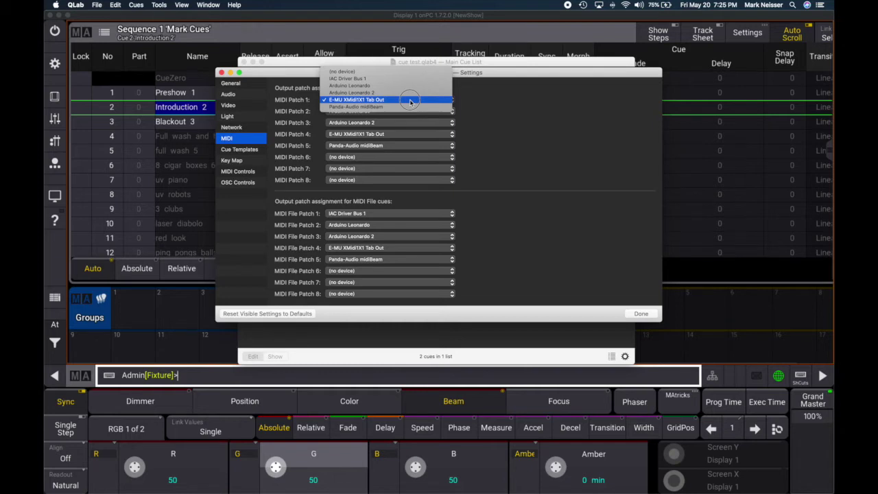
left_click(499, 105)
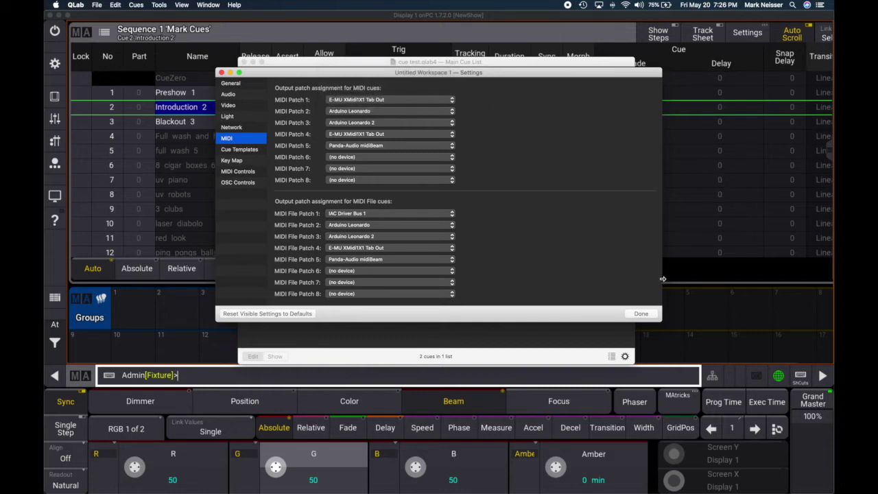
left_click(641, 314)
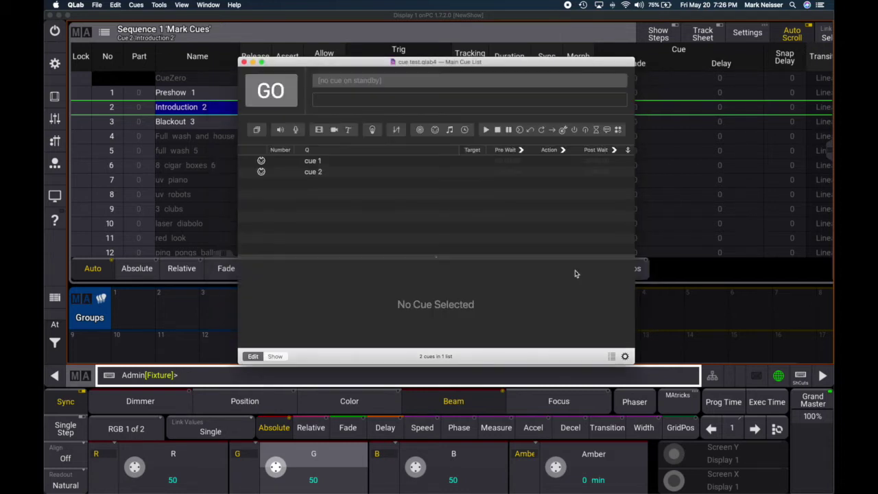
- Enter 1 as the note number of cue 1 and inspect the MIDI settings of cue 2
left_click(326, 161)
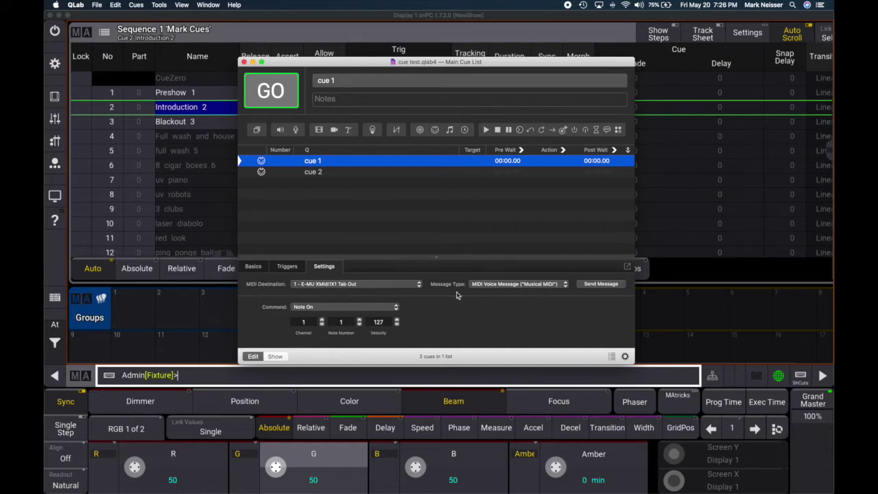
left_click(543, 284)
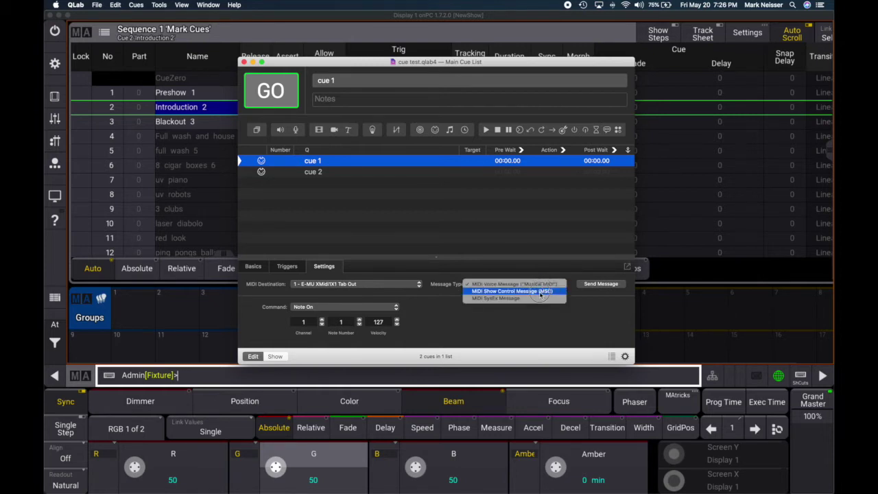
left_click(445, 322)
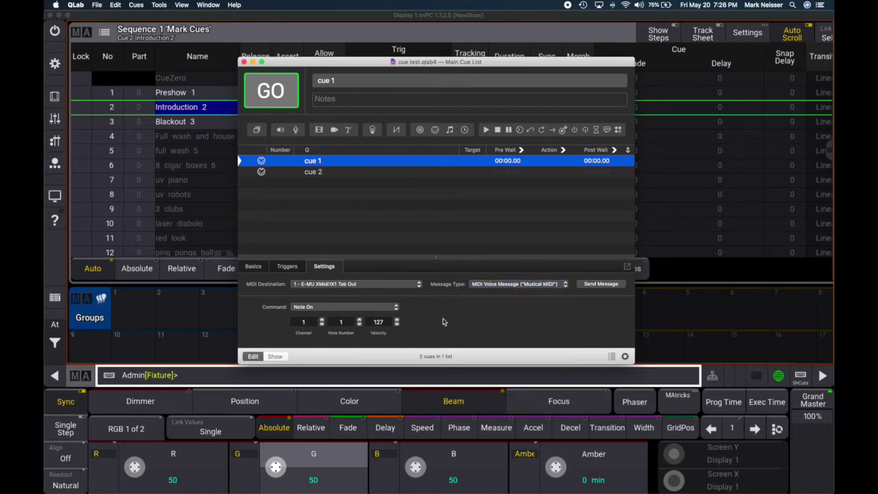
left_click(338, 320)
type("1")
left_click(317, 173)
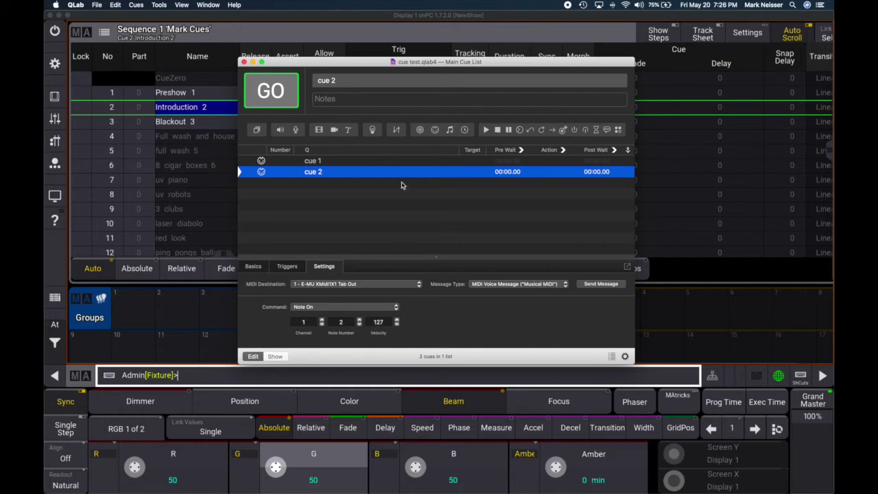
- Switch to grandMA3 onPC and bring up the onPC Settings
left_click(250, 20)
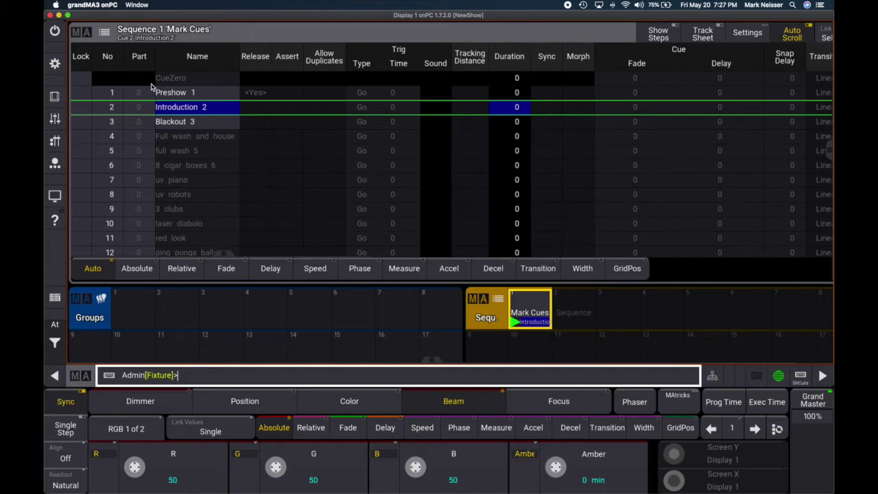
left_click(55, 64)
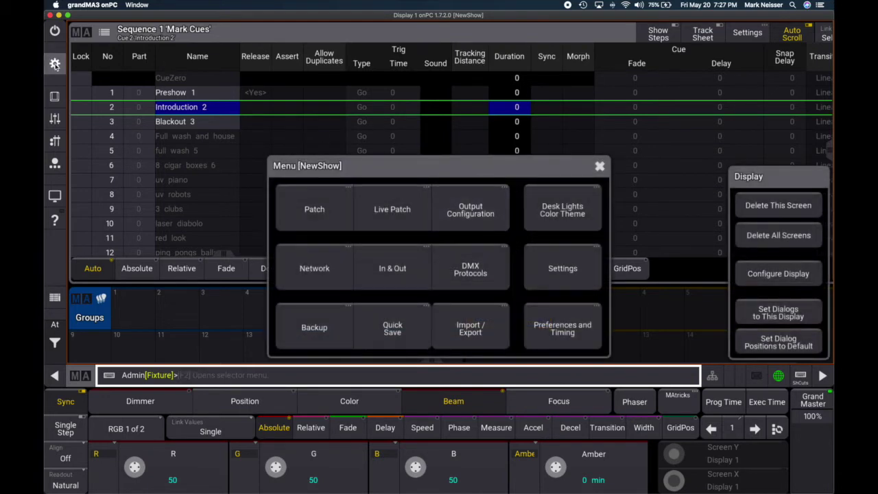
left_click(564, 271)
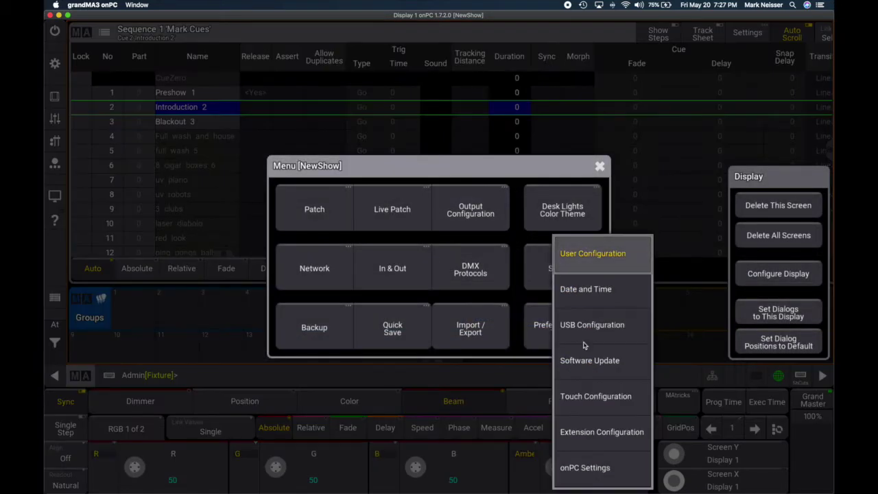
left_click(588, 469)
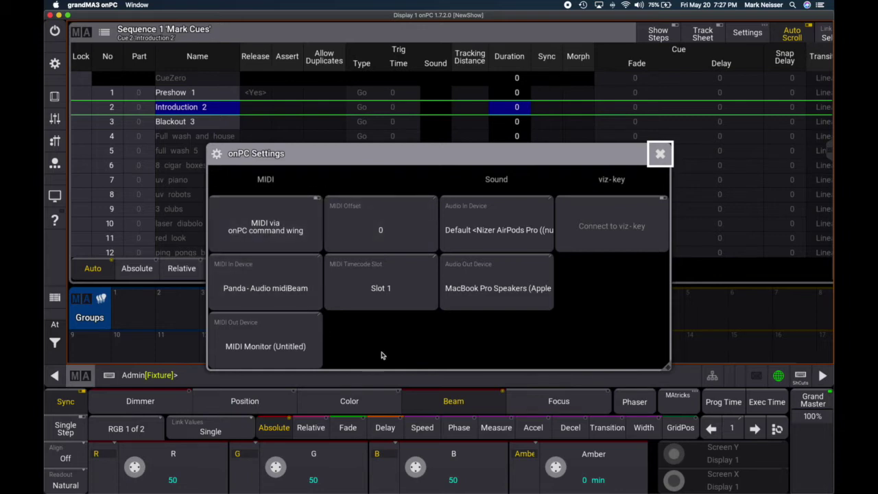
- Leave MIDI via onPC command wing disabled and choose Panda-Audio midiBeam as the MIDI In device
left_click(256, 208)
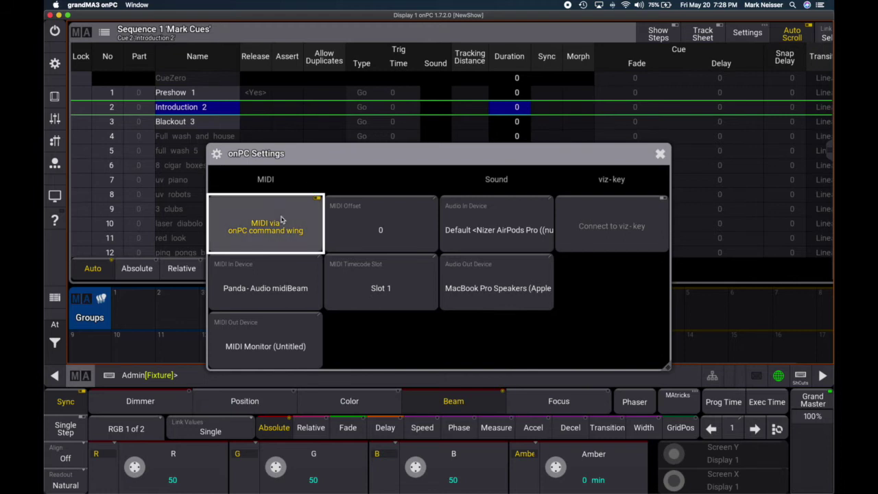
left_click(257, 214)
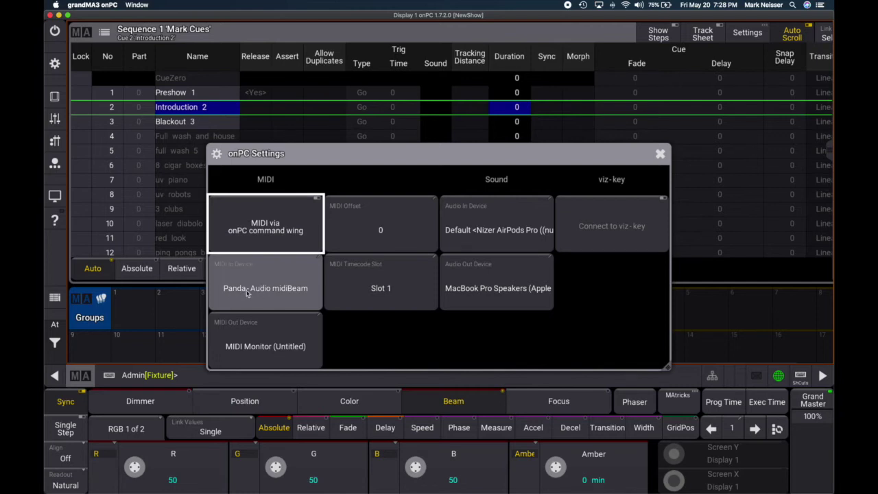
left_click(279, 275)
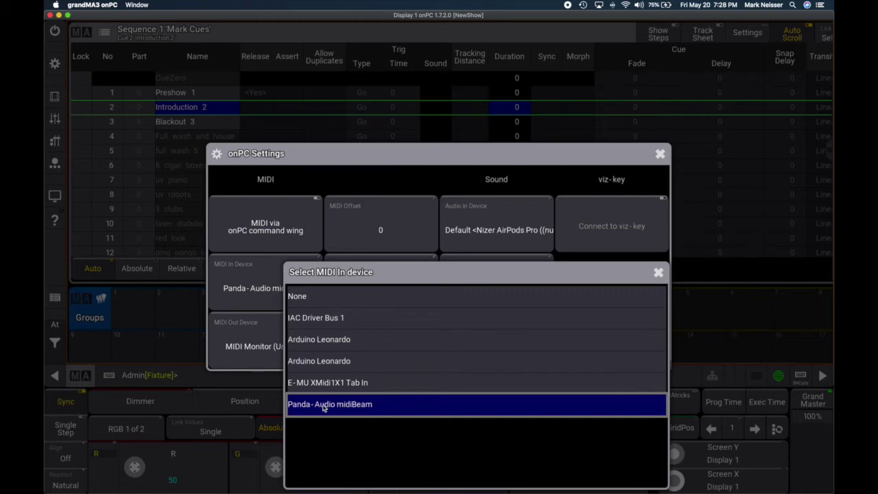
left_click(390, 405)
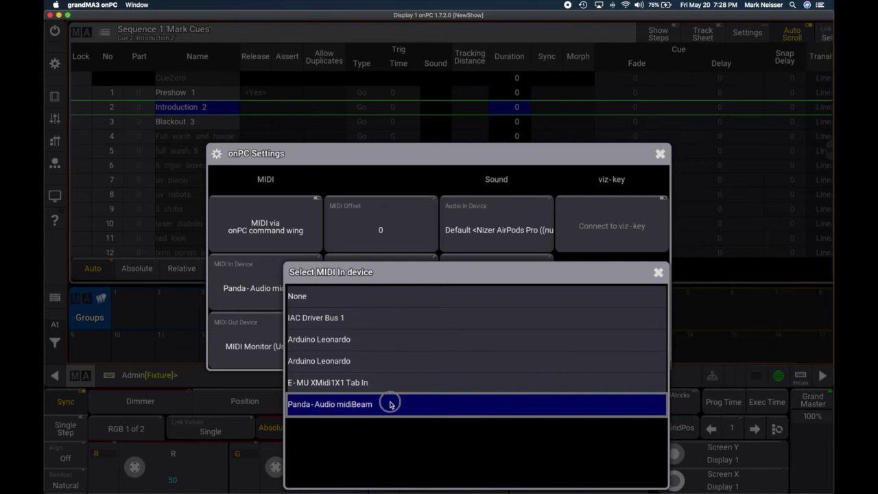
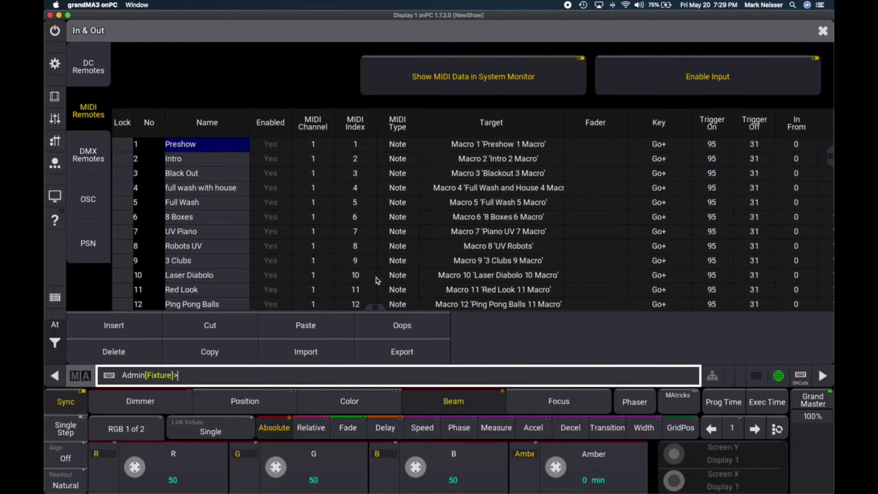
- Look at the DC Remotes page, and examine the full list of MIDI Remotes down to the new remote row
left_click(85, 63)
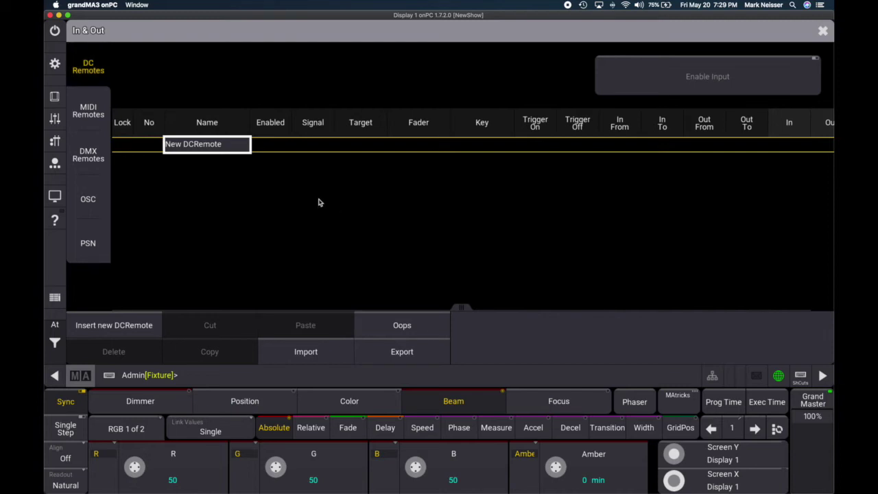
left_click(89, 111)
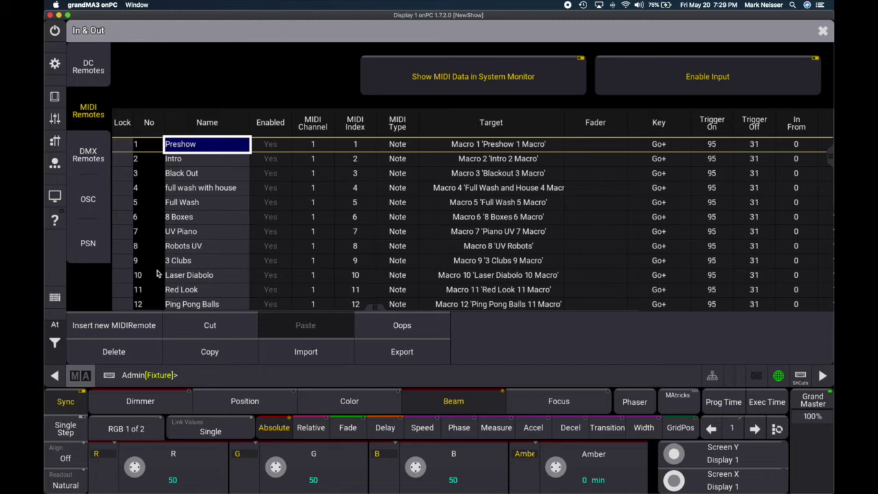
scroll(157, 289, "down", 20)
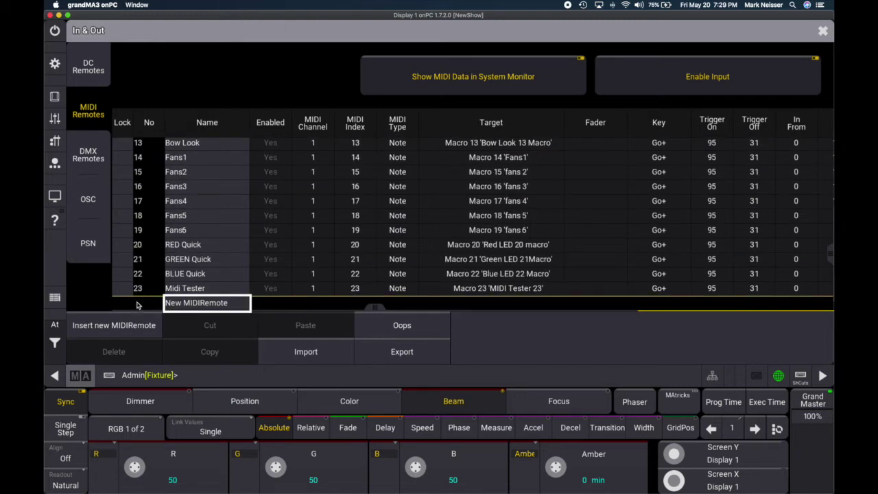
scroll(140, 282, "up", 20)
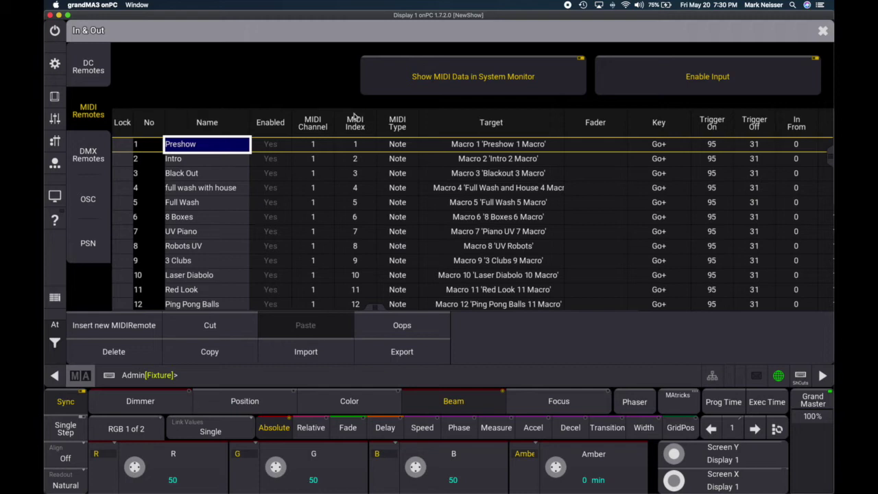
- Check the Preshow MIDI remote's type options, keeping Note, and inspect its target macro in the Assignment Editor
left_click(396, 146)
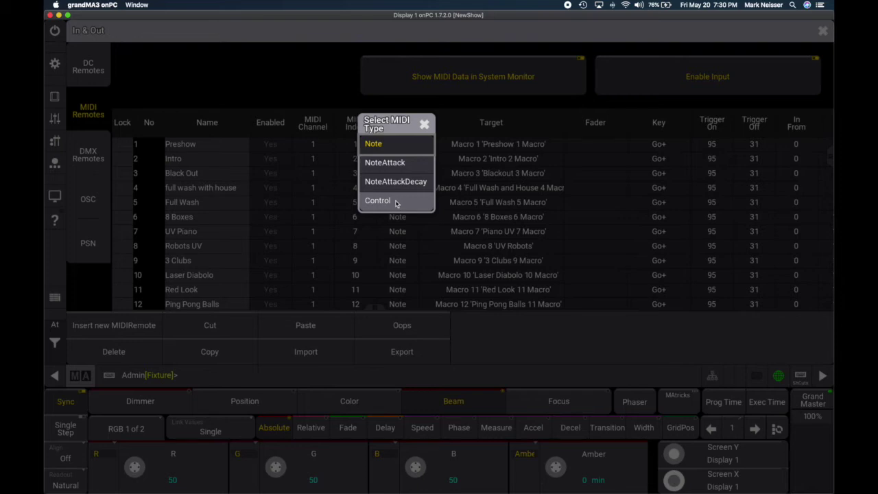
left_click(396, 144)
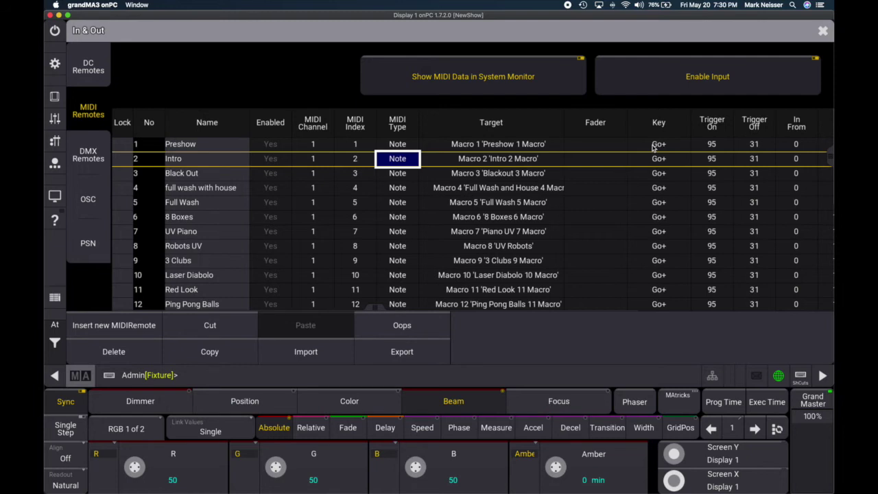
left_click(501, 146)
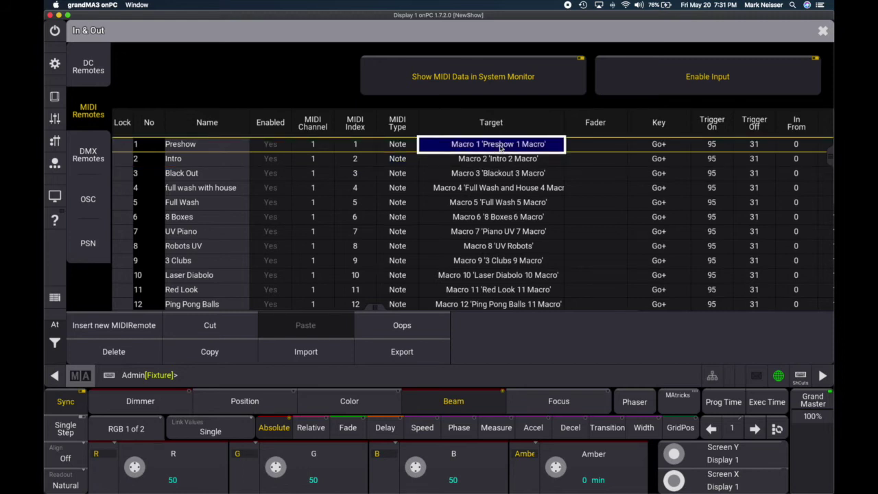
left_click(501, 146)
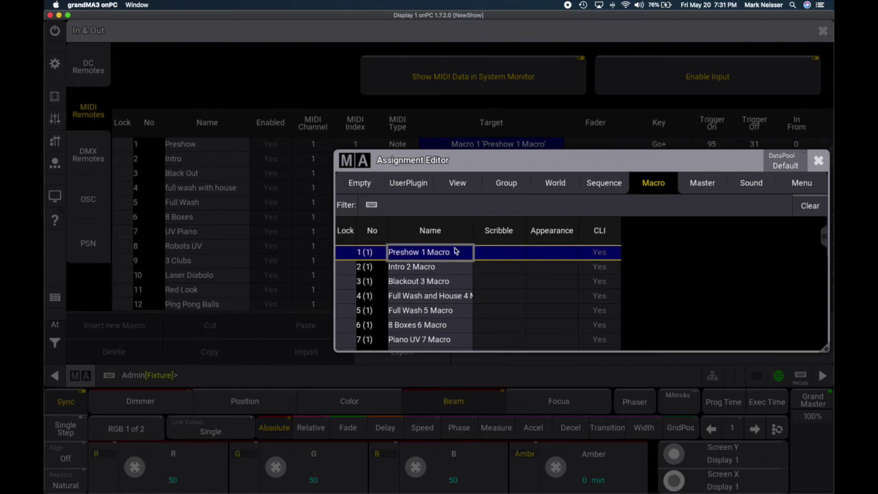
left_click(818, 160)
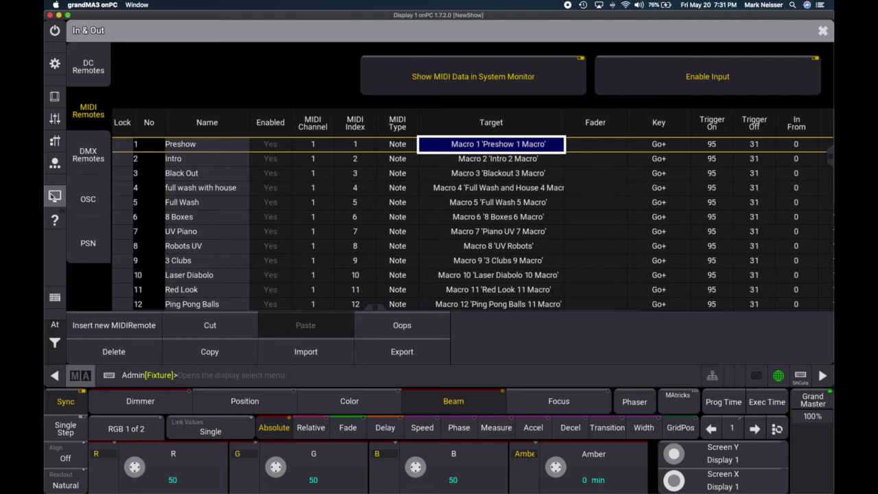
- Look through displays E4 and 3, and bring up display E5 with the Macros pool
left_click(53, 197)
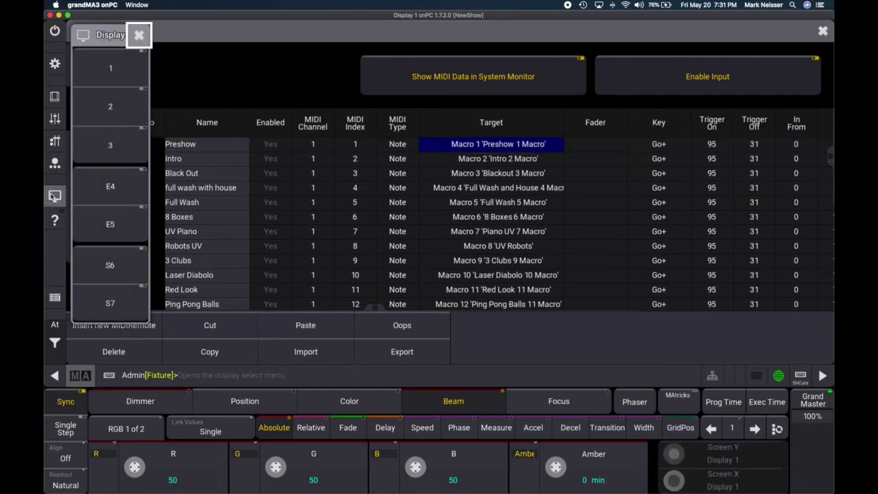
left_click(110, 188)
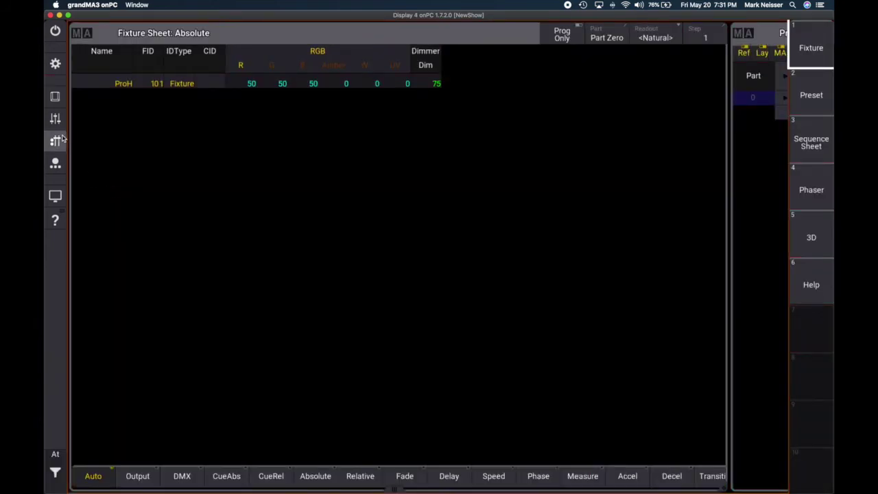
left_click(55, 195)
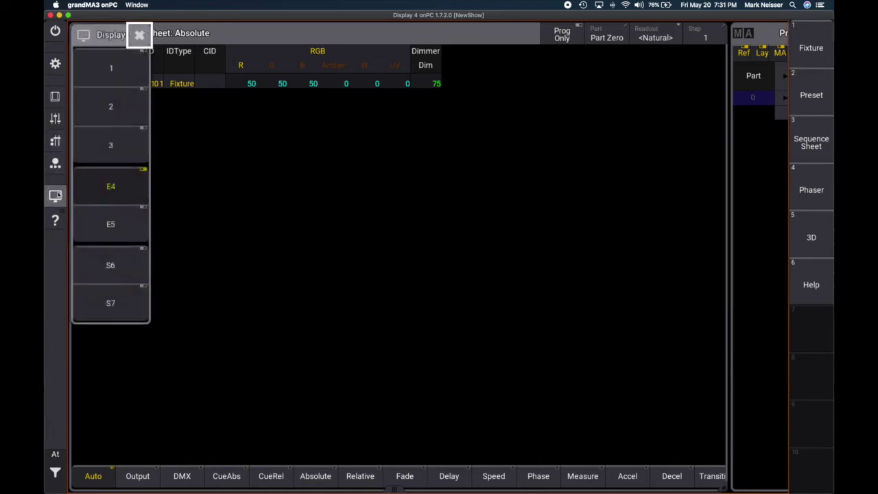
left_click(118, 140)
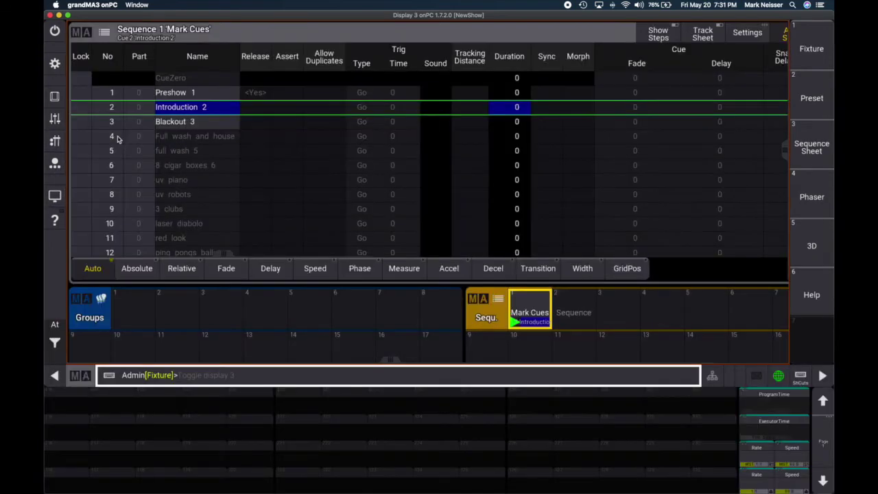
left_click(55, 195)
left_click(94, 223)
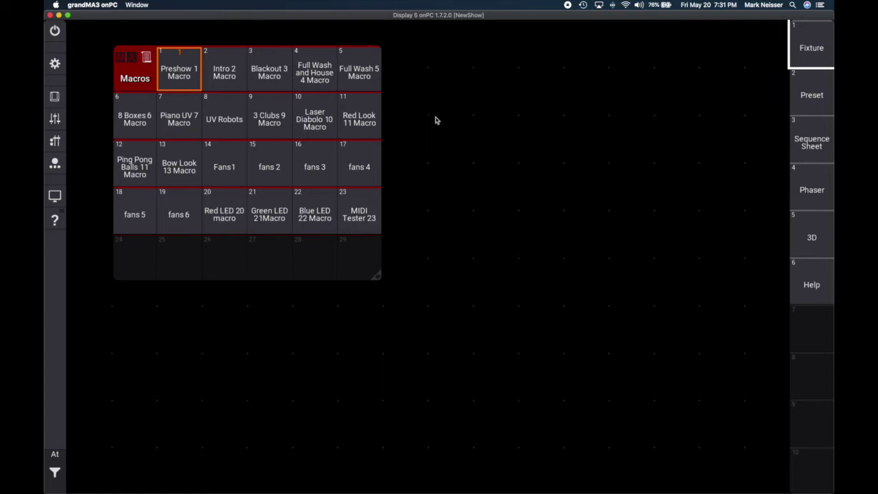
- Check the pool options offered in Add Window, and examine the command line and execution settings of Preshow 1 Macro
left_click_drag(435, 118, 675, 332)
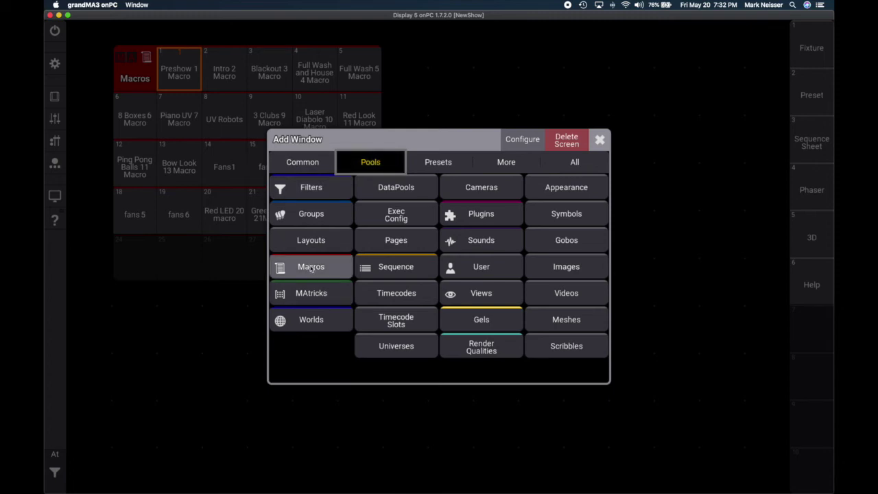
left_click(599, 139)
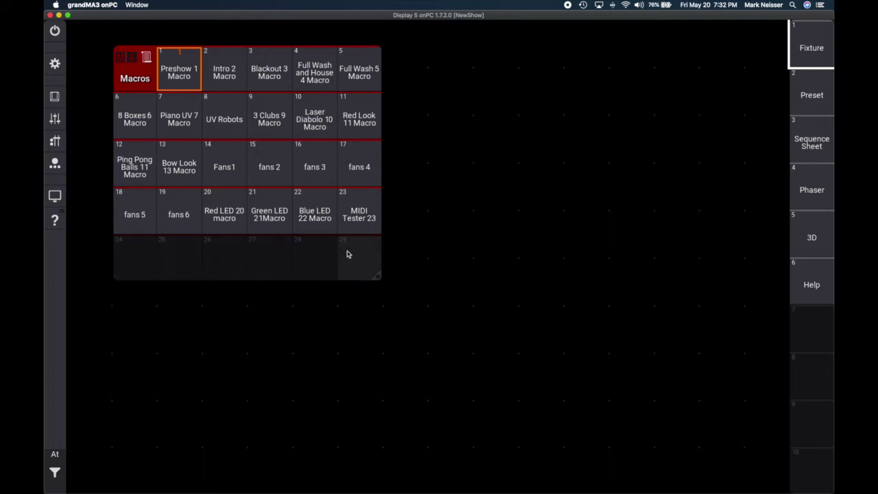
right_click(170, 67)
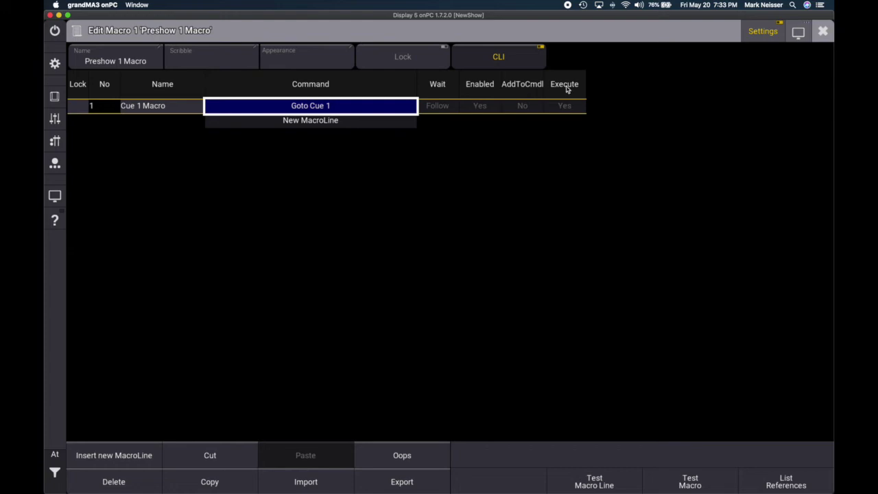
left_click(824, 31)
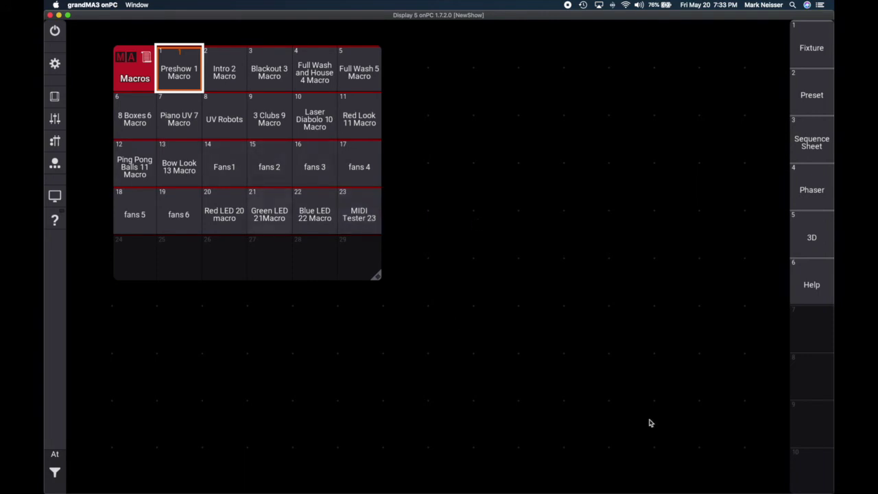
- Shrink the Display 5 window, open its Custom/Master Section, and step Sequence 1 three cues forward and three cues back
left_click_drag(832, 490, 473, 393)
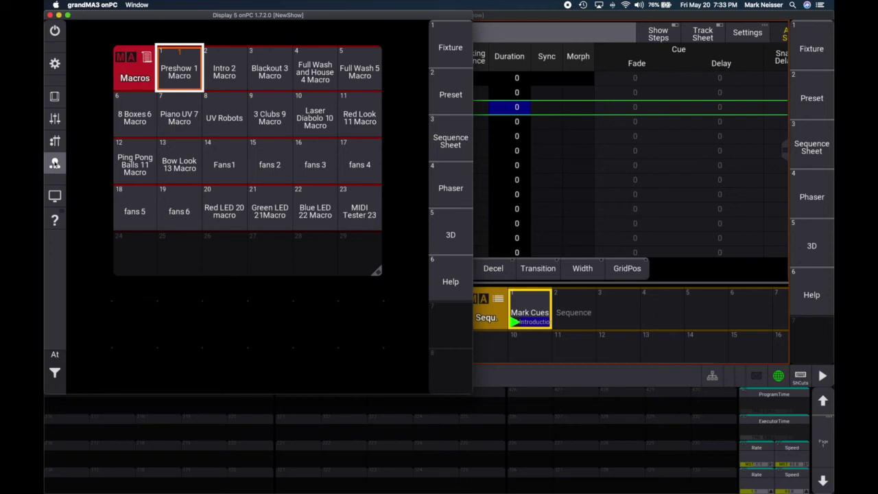
left_click(55, 162)
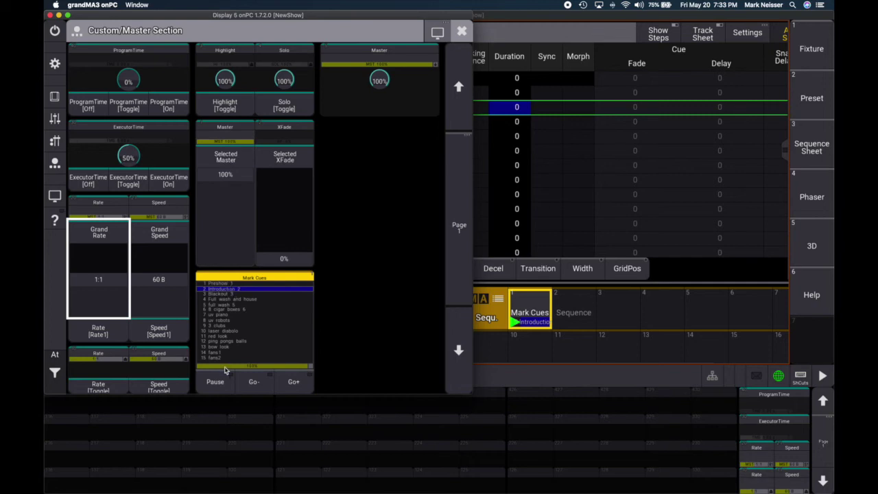
left_click(291, 381)
left_click(291, 381)
left_click(290, 381)
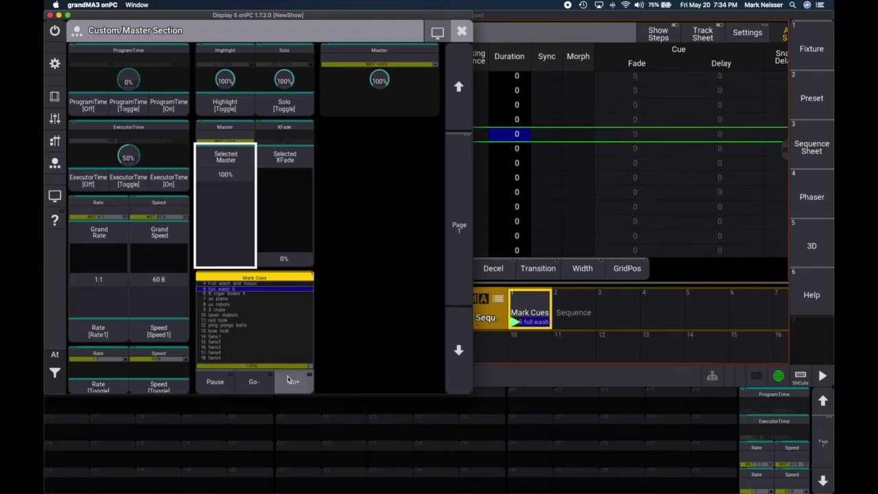
left_click(253, 382)
left_click(253, 382)
left_click(254, 383)
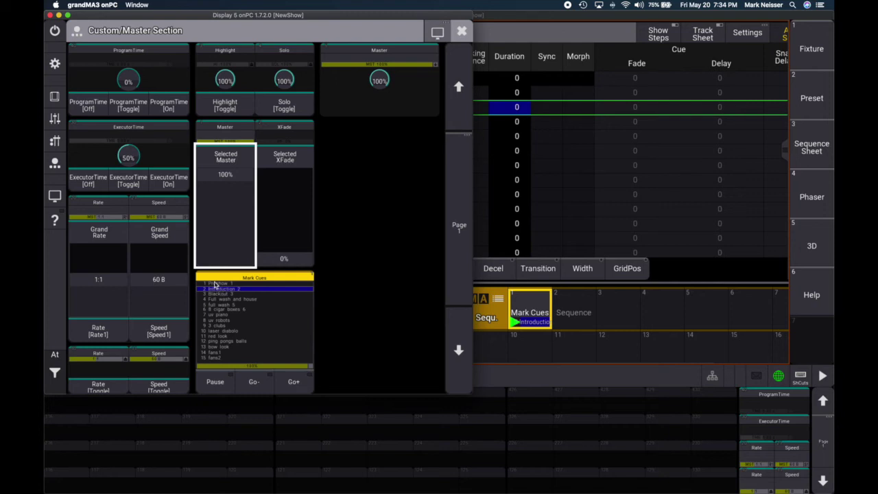
- Switch to QLab, place its cue list beside the Custom/Master Section, and put cue 1 on standby
mouse_move(498, 483)
mouse_move(278, 492)
left_click(479, 483)
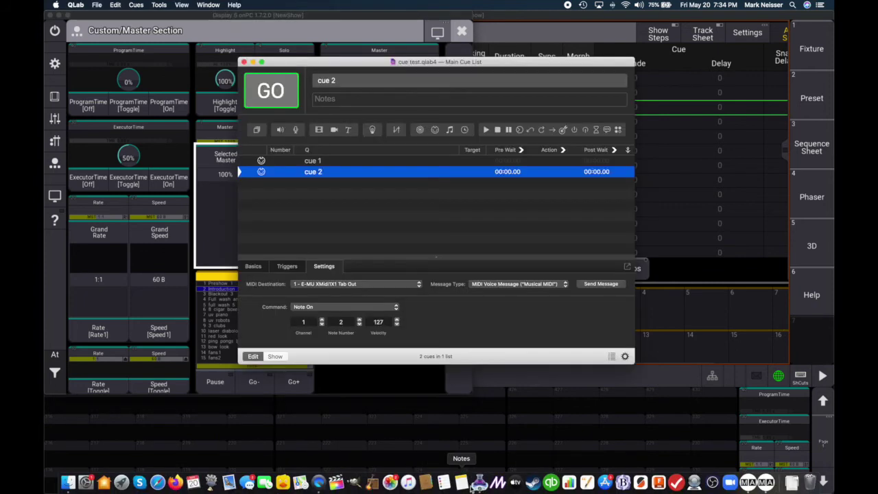
left_click_drag(275, 63, 541, 151)
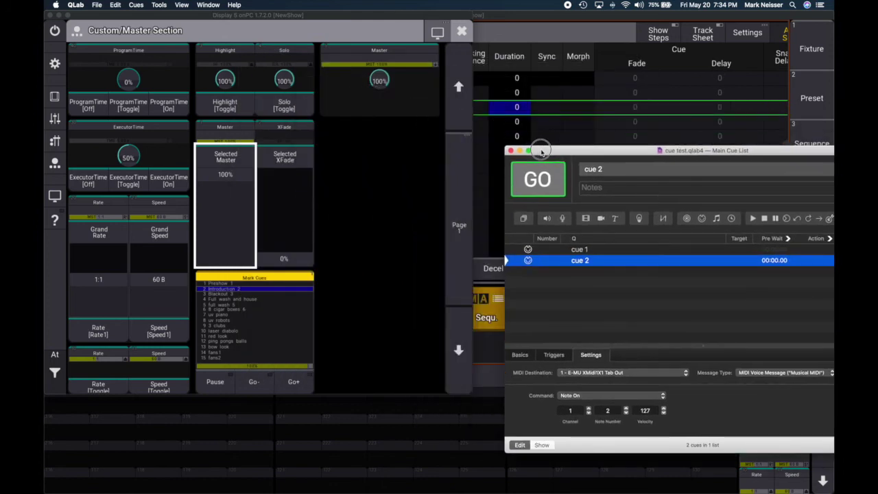
left_click(517, 251)
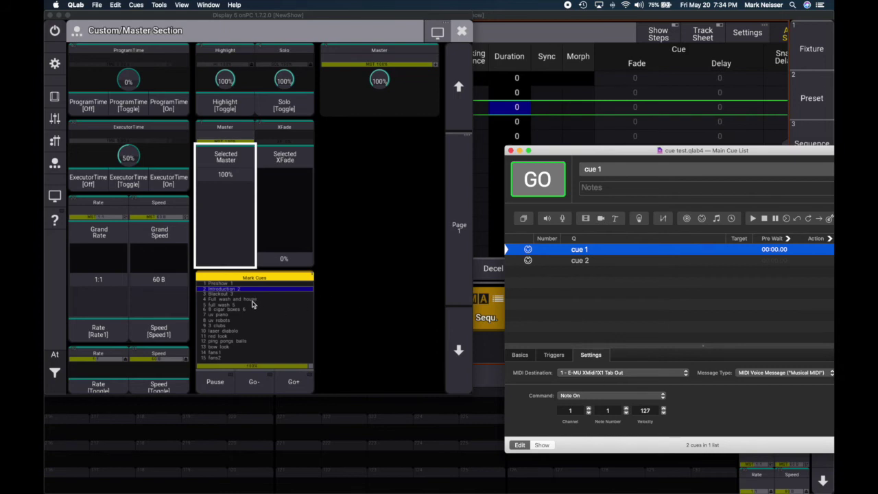
- Reopen grandMA3's Custom/Master Section and advance Sequence 1 six cues to cue 8, uv robots
left_click(266, 324)
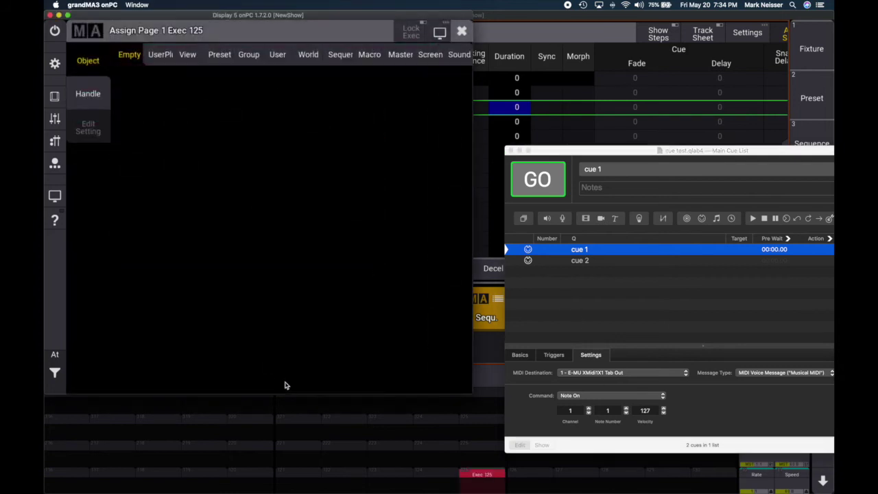
mouse_move(118, 15)
left_mouse_down()
mouse_move(364, 321)
mouse_move(85, 13)
mouse_move(130, 13)
left_mouse_up()
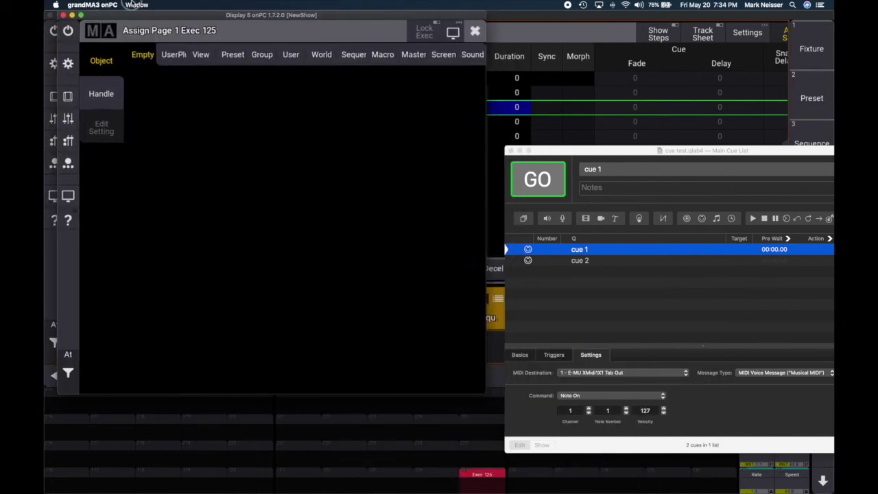
left_click(66, 166)
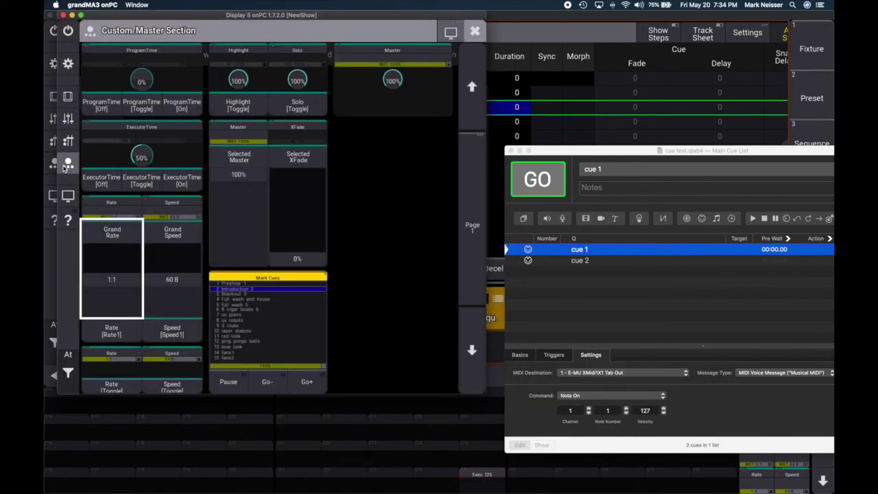
left_click(307, 382)
left_click(306, 382)
left_click(306, 382)
left_click(307, 382)
left_click(306, 382)
left_click(307, 382)
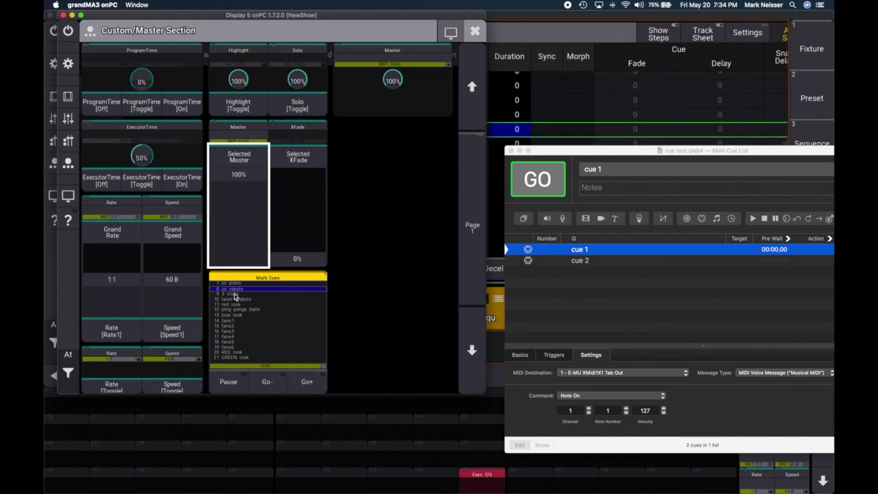
- Switch to QLab and fire cue 1 and cue 2 to test the MIDI triggers, and reposition the cue list window
left_click(575, 151)
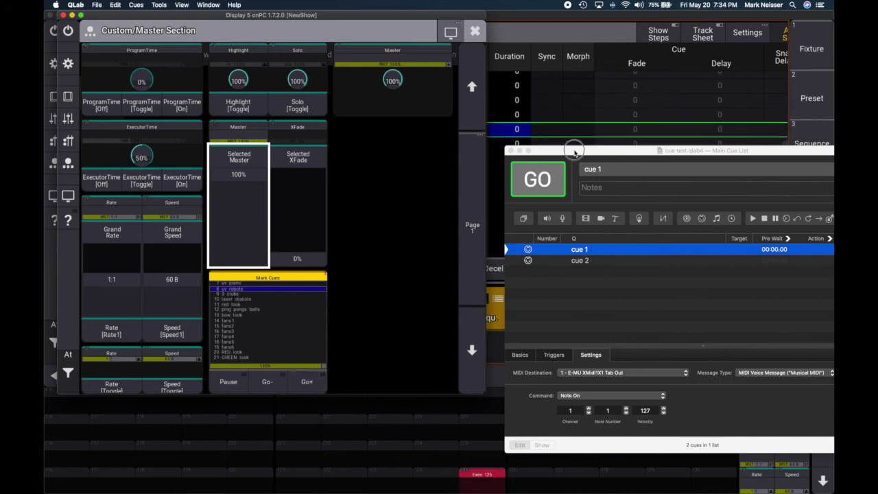
left_click(539, 179)
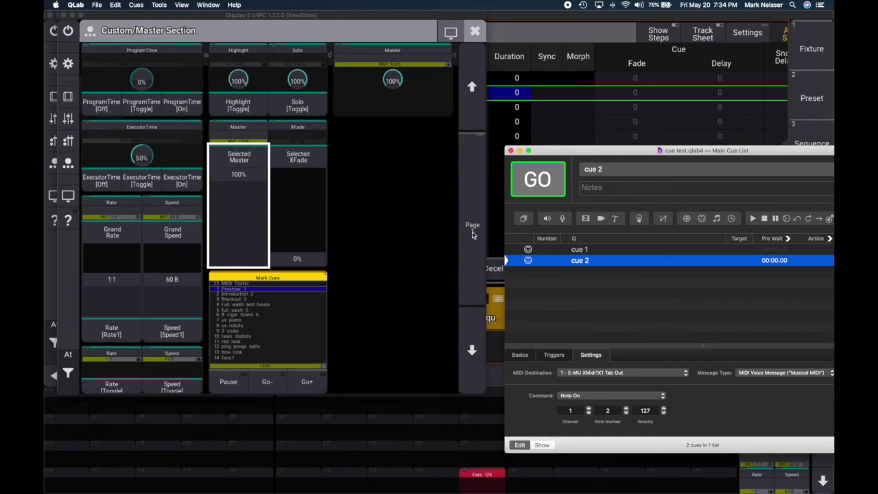
left_click(542, 179)
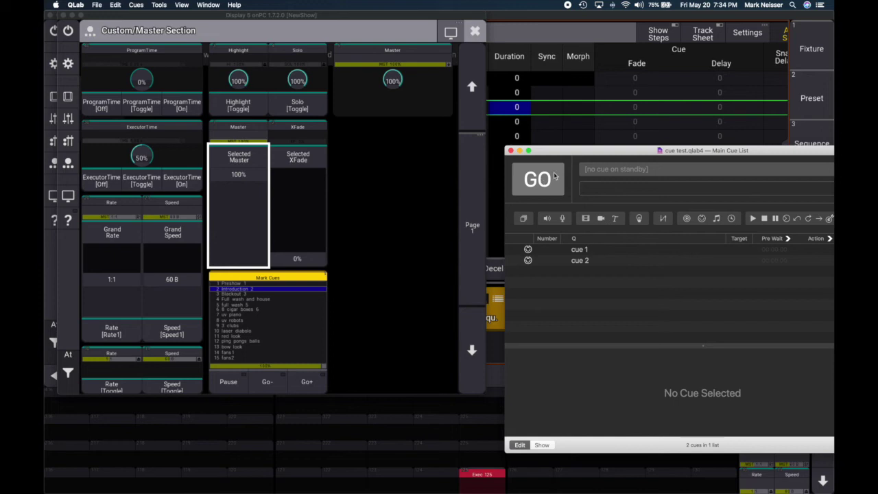
left_click_drag(576, 151, 449, 149)
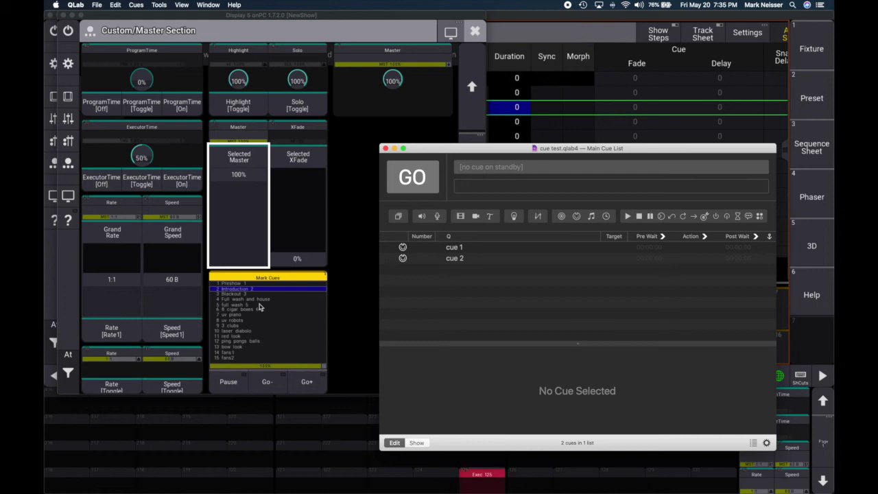
- Move grandMA3's Display 3 window aside, and hide displays E4 and E5 to expose the MIDI Remotes list on Display 1
left_click(523, 21)
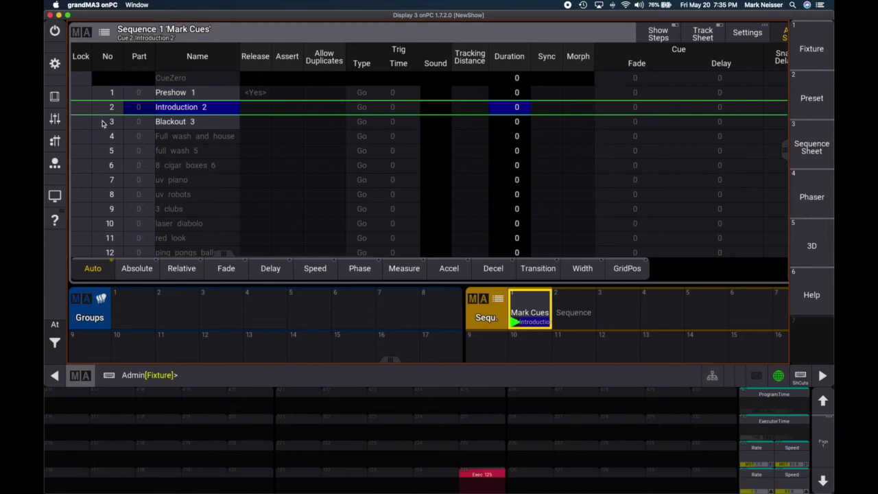
left_click_drag(196, 18, 449, 50)
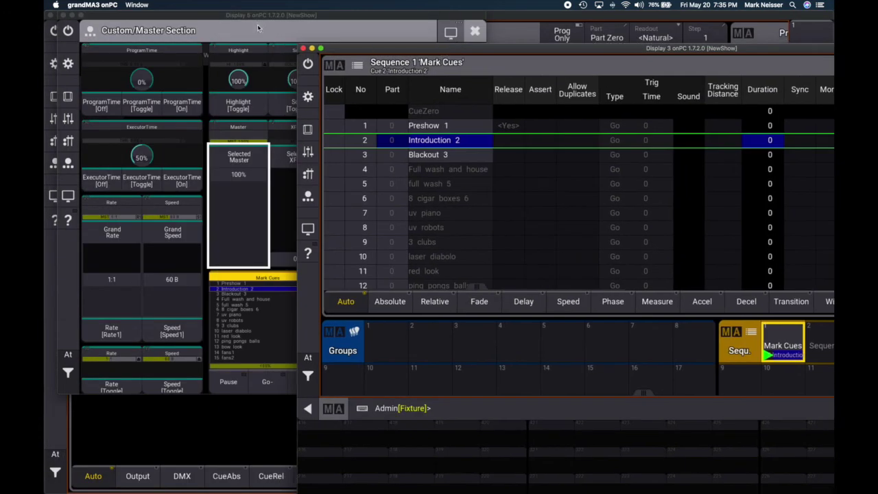
left_click(450, 40)
left_click(474, 32)
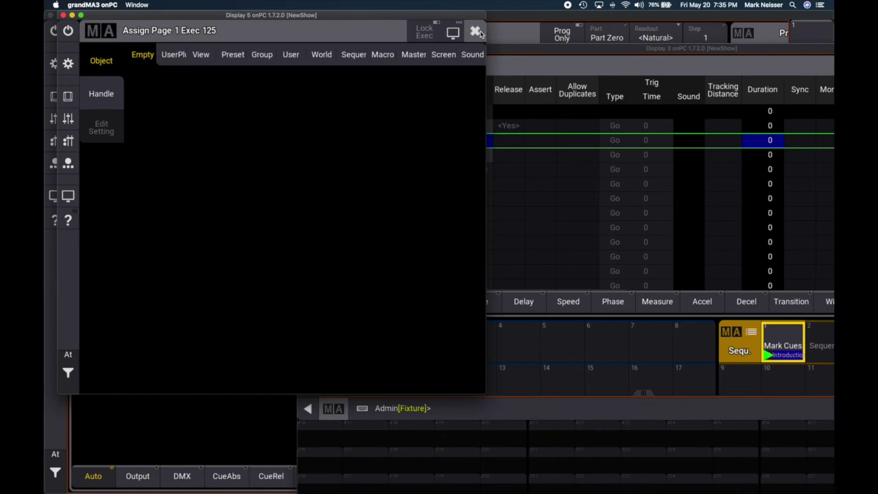
left_click(68, 196)
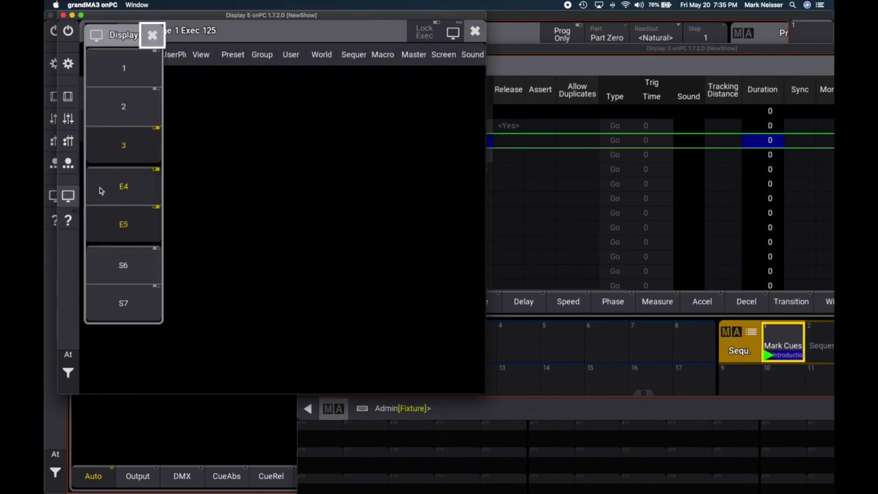
left_click(124, 195)
left_click(118, 223)
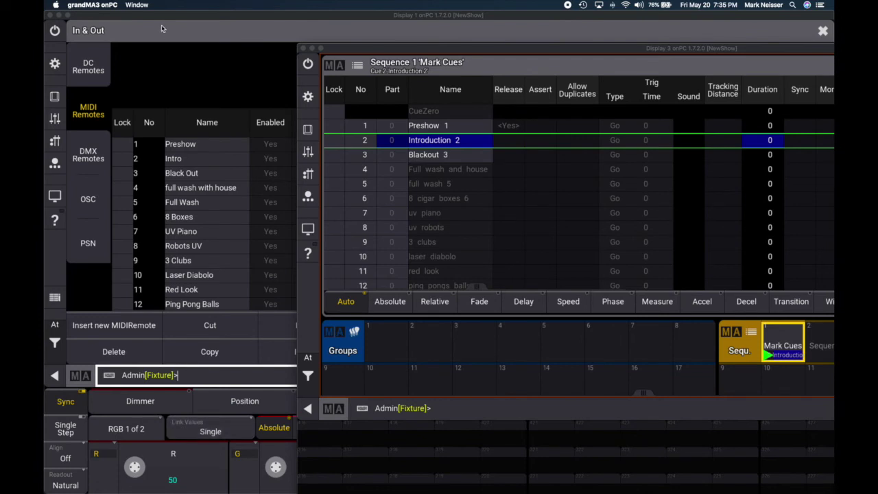
left_click_drag(172, 18, 189, 33)
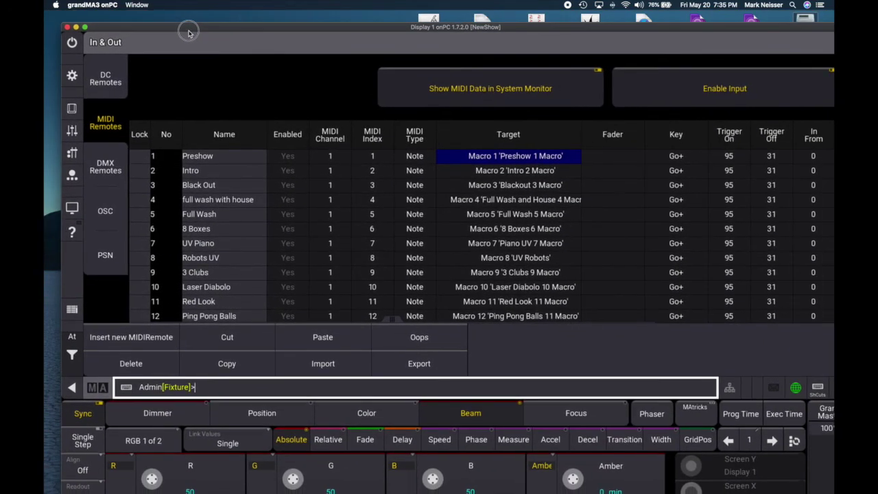
- Inspect the sequence and macro targets available for the Preshow MIDI remote in the Assignment Editor, leaving the assignment as is
left_click(520, 156)
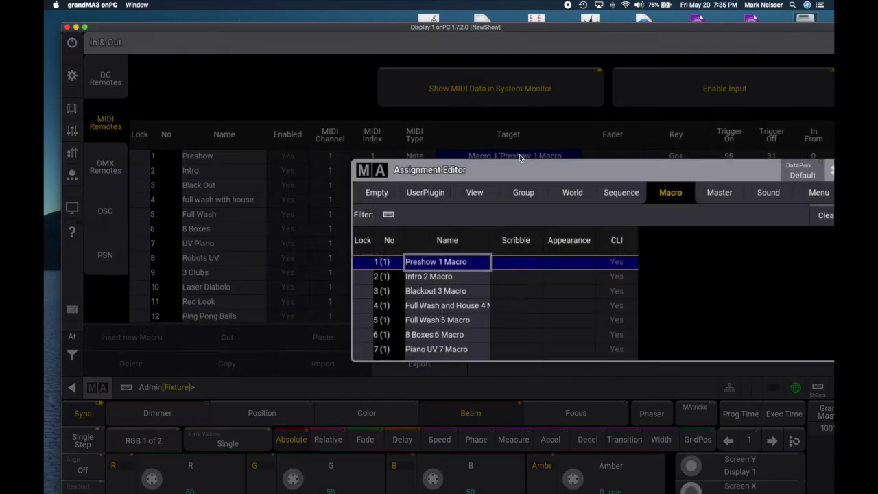
left_click(620, 195)
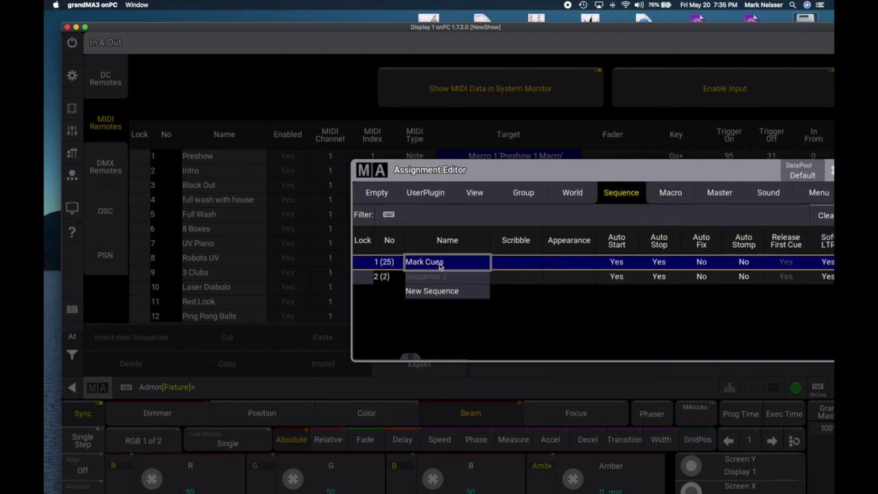
left_click(671, 194)
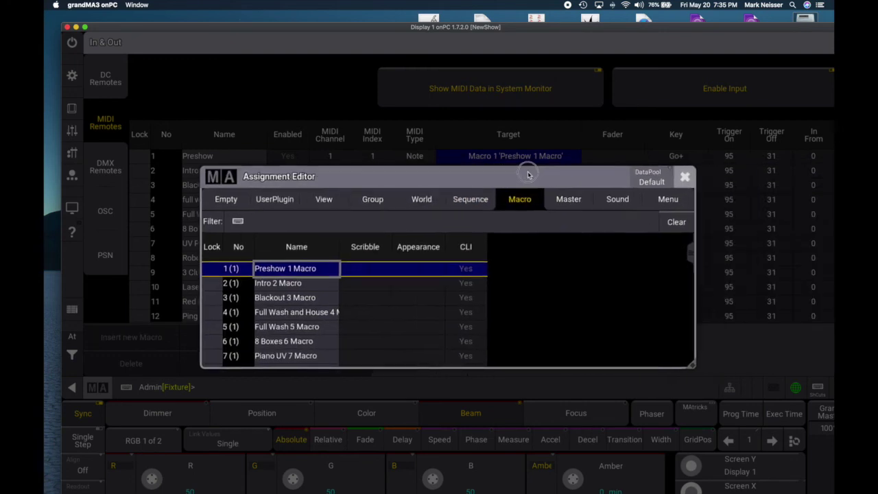
left_click(657, 177)
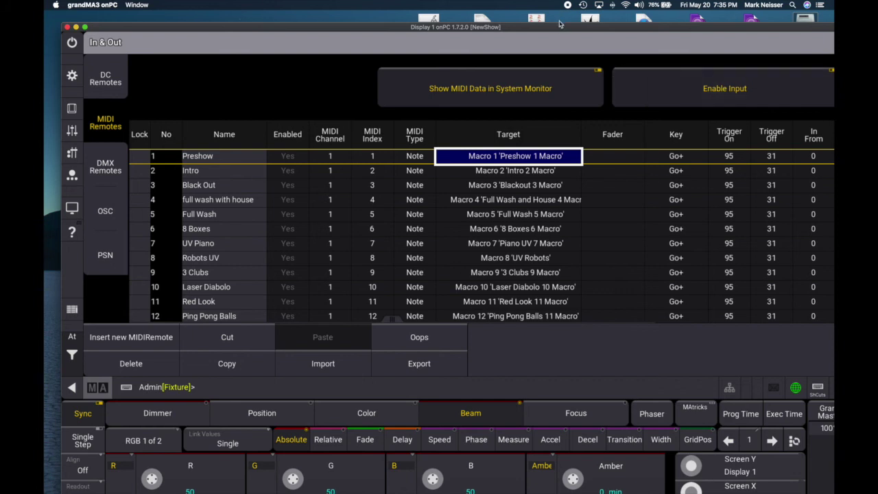
- Rearrange the Display 3 and Display 1 windows so that the MIDI Remotes list sits in front
left_click_drag(559, 29, 494, 211)
left_click_drag(485, 49, 373, 15)
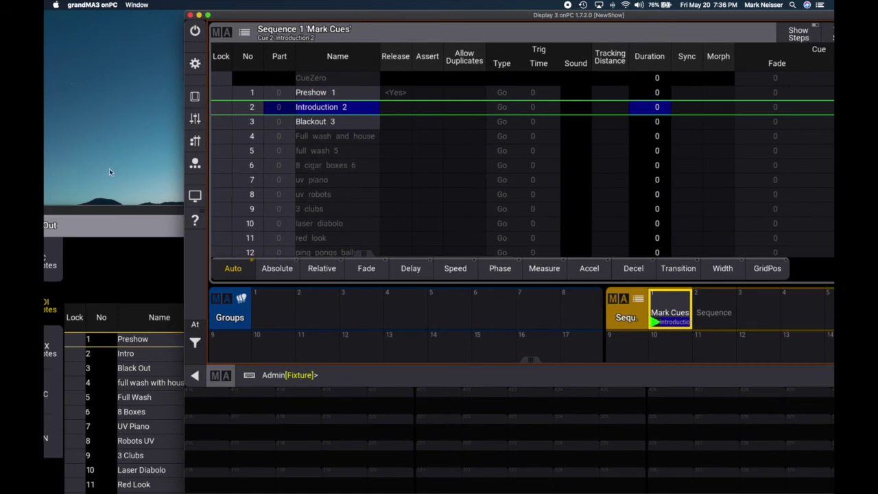
left_click_drag(113, 214, 168, 149)
left_click_drag(178, 34, 174, 30)
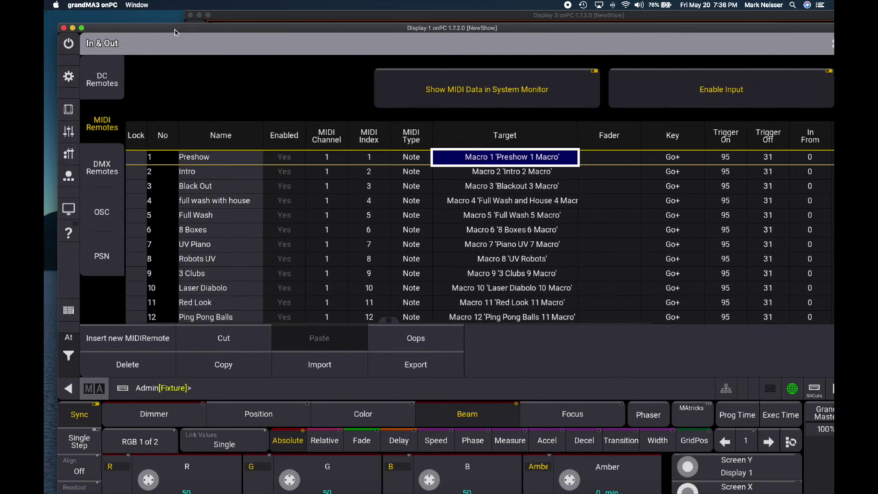
- Show display 2 and external display E5 so that the Macros pool is in front
left_click(69, 208)
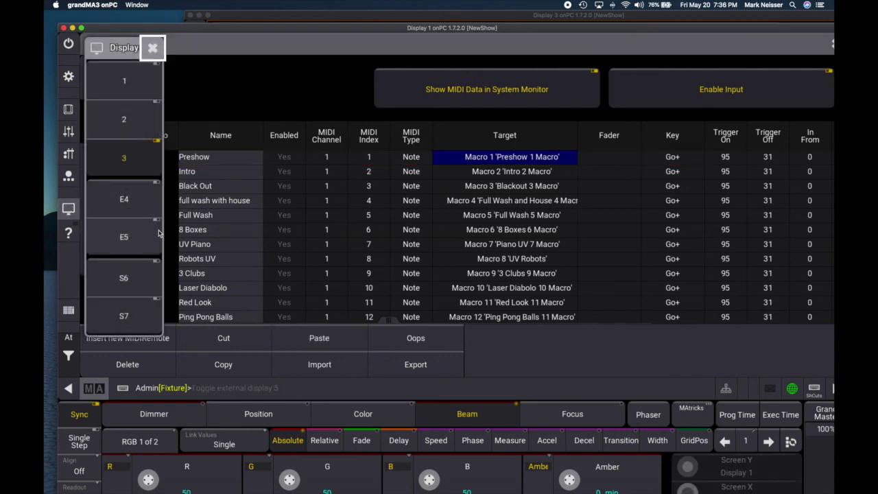
left_click(120, 118)
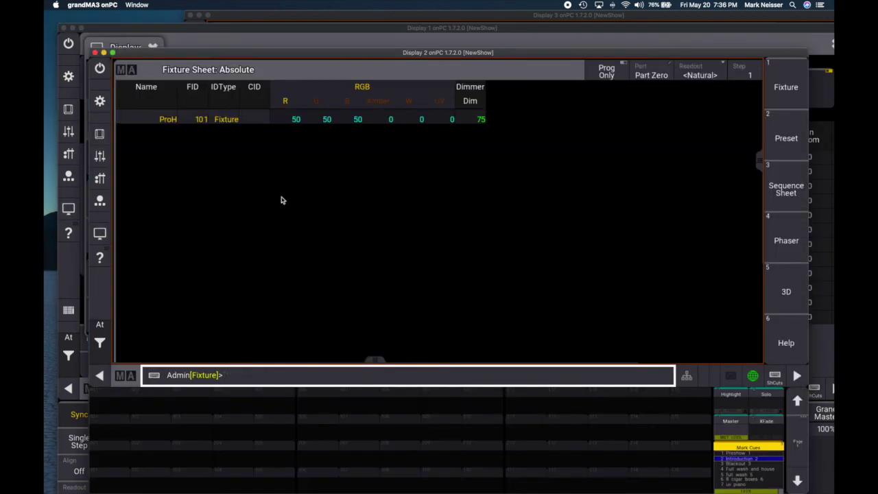
left_click_drag(451, 149, 564, 293)
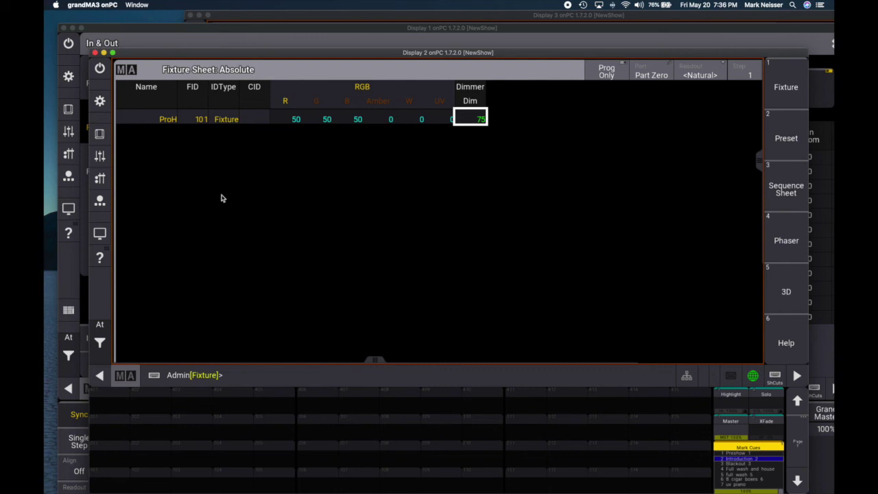
left_click(95, 228)
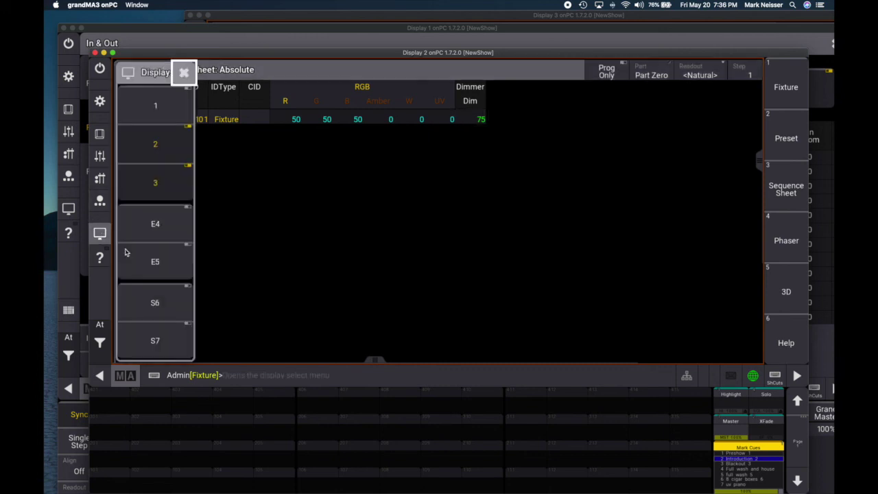
left_click(160, 268)
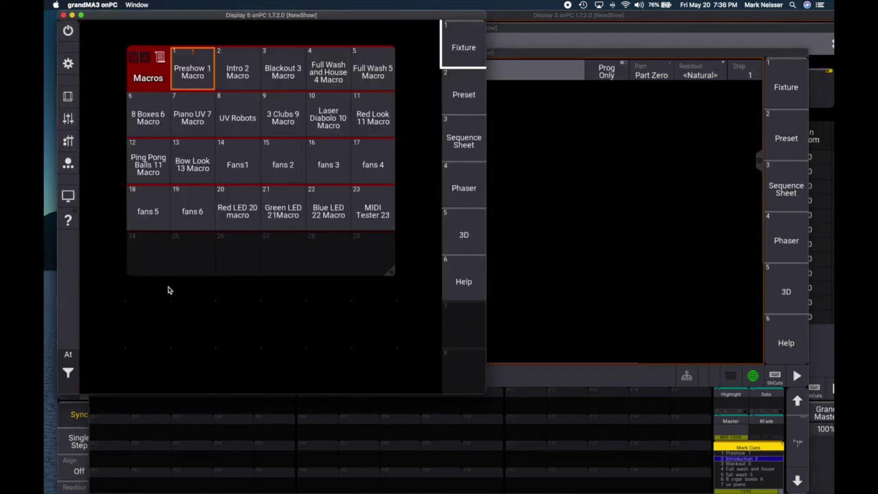
- Add a System Monitor window in the empty area below the Macros pool on display E5
left_click(134, 287)
left_click_drag(135, 287, 415, 385)
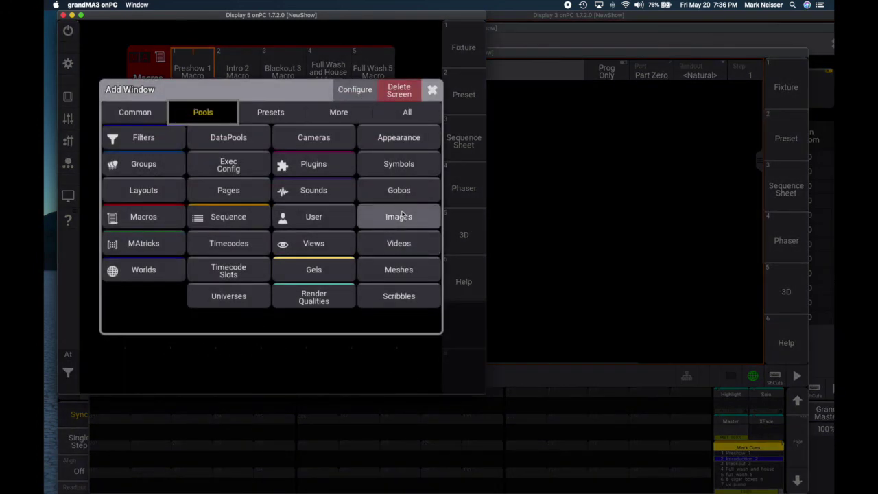
left_click(143, 112)
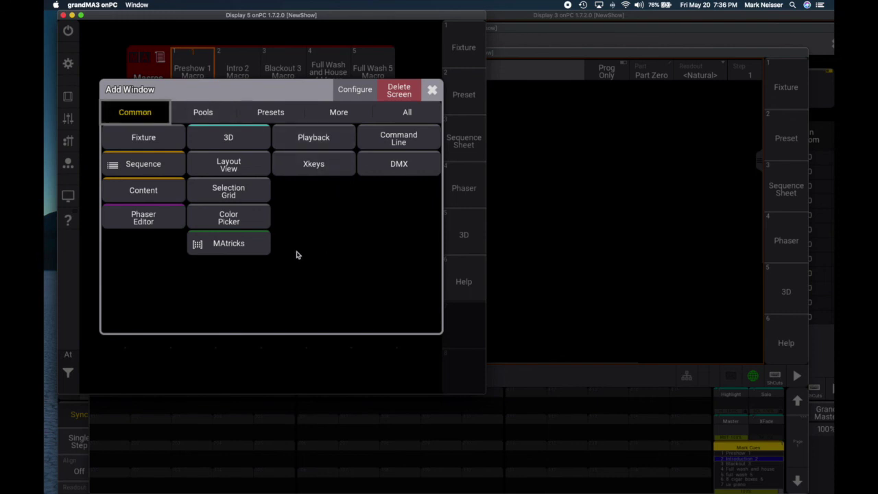
left_click(338, 116)
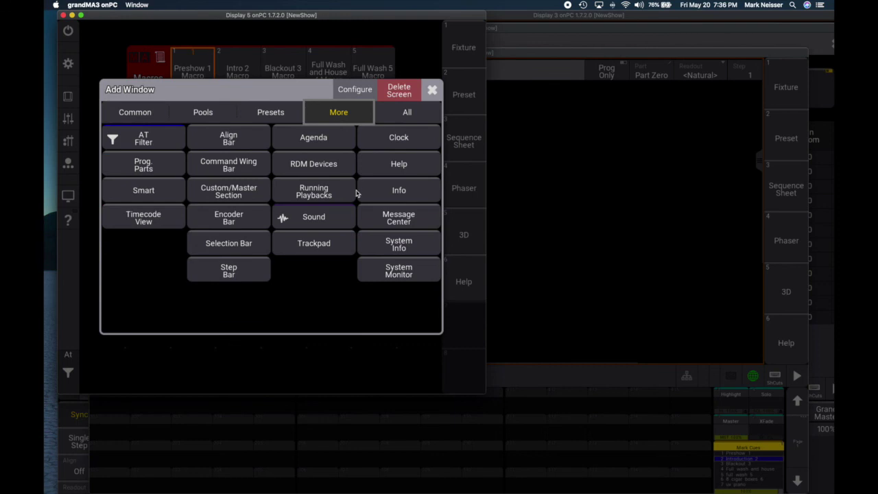
left_click(401, 273)
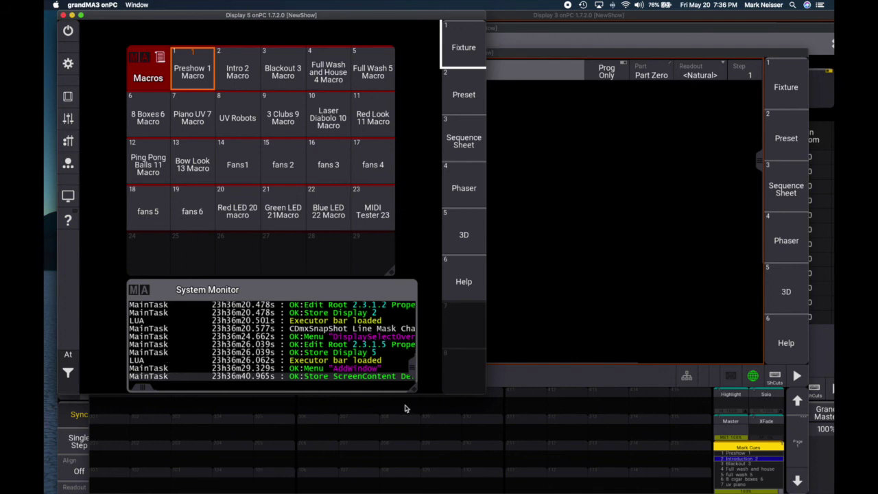
- Widen the Display 5 window, and reposition and widen the System Monitor within it to fit longer log lines
left_click_drag(413, 388, 500, 390)
left_click_drag(275, 295, 253, 281)
left_click_drag(488, 240, 761, 204)
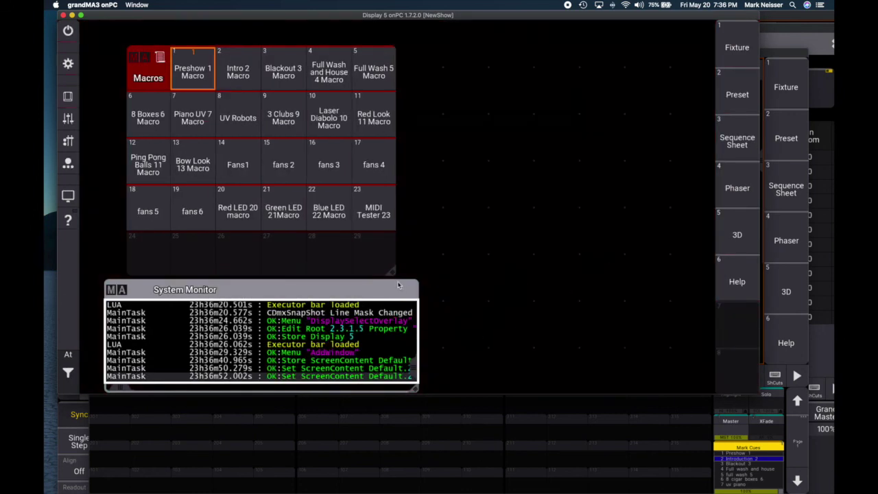
left_click_drag(423, 283, 468, 281)
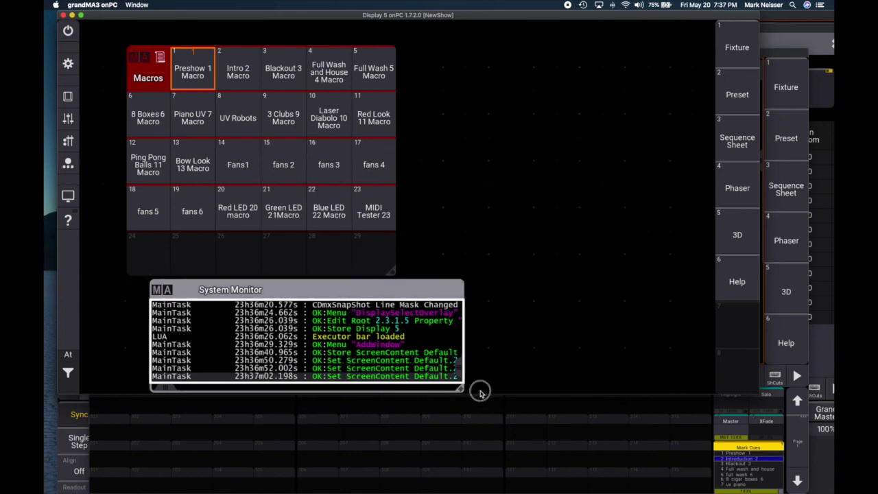
left_click_drag(480, 393, 724, 394)
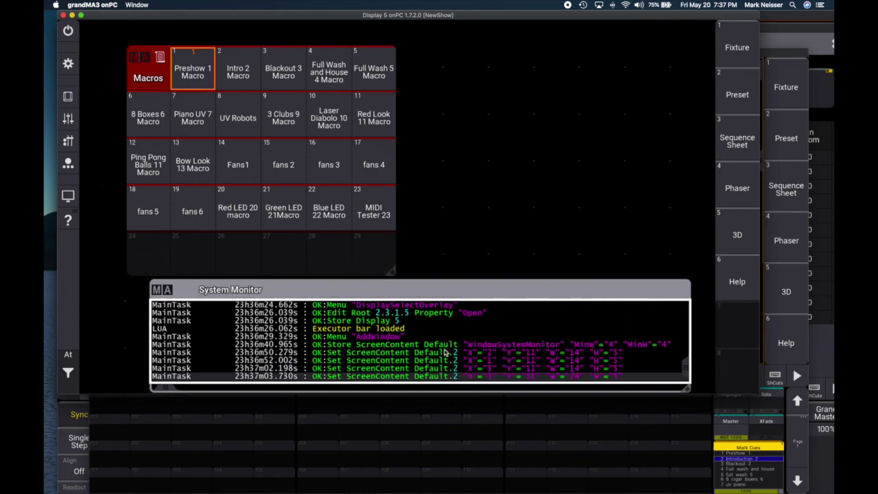
- Switch to QLab, fire cue 1, and return to grandMA3 onPC to check the incoming MIDI note in the System Monitor
key("super+Tab")
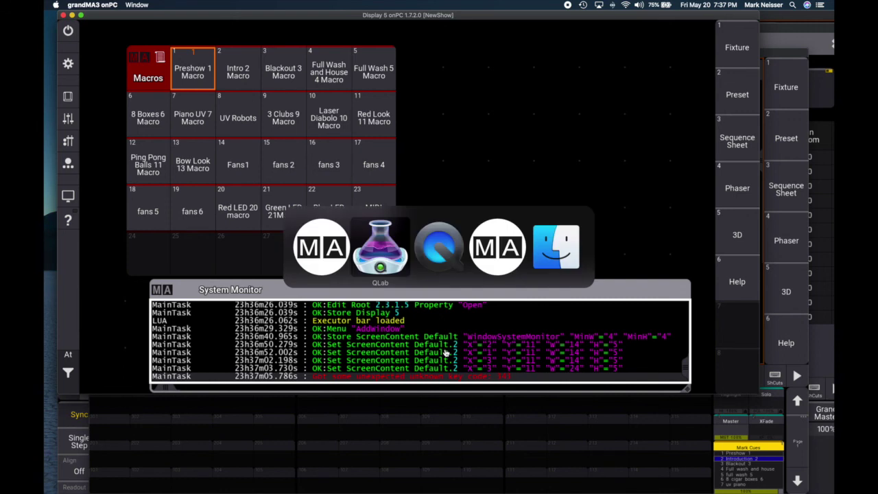
left_click(398, 248)
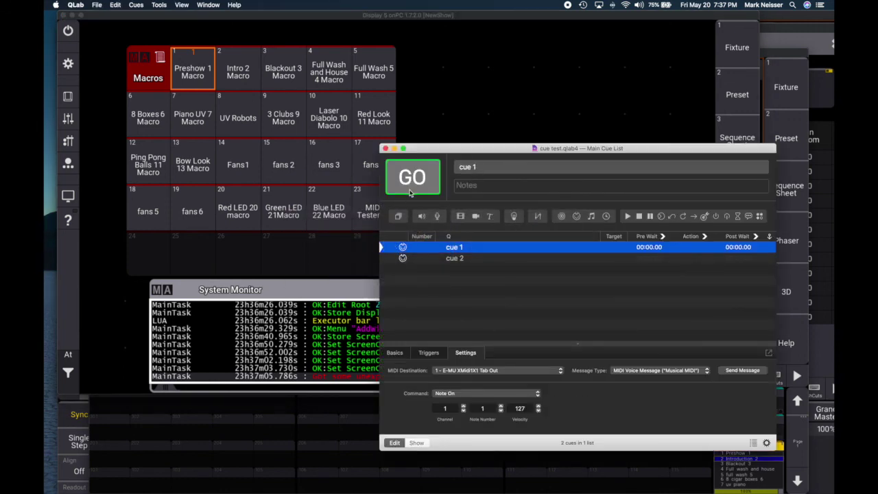
left_click(410, 192)
left_click(308, 286)
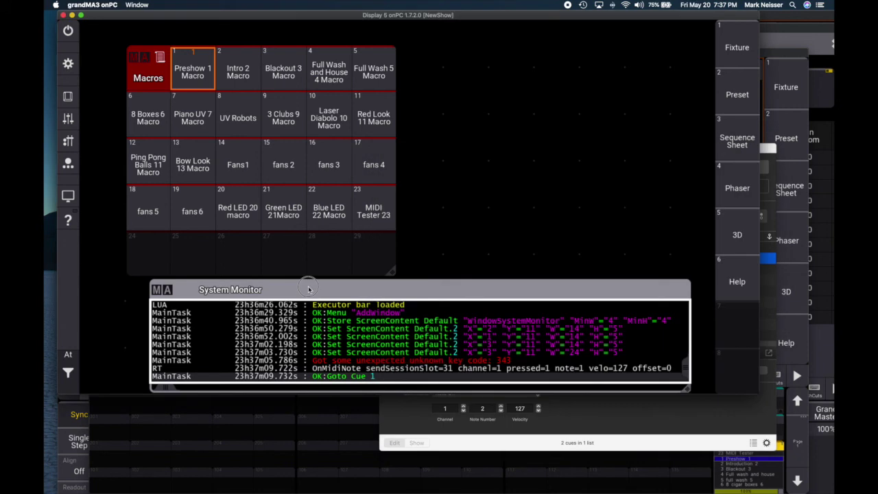